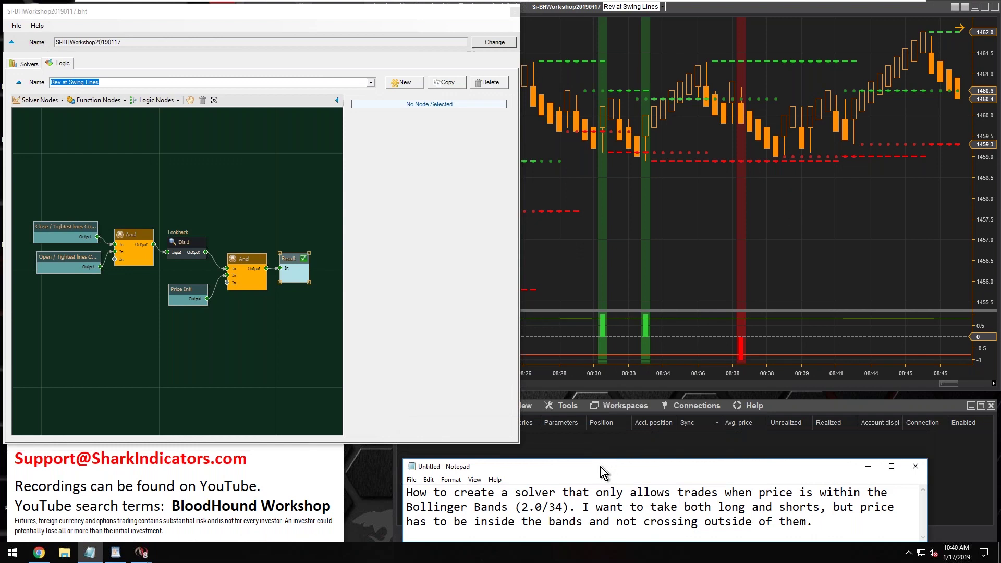
# Step: Move the note window up and highlight its key phrases: solver, trades, trading condition, Bollinger Bands
pyautogui.moveTo(600, 464); pyautogui.dragTo(601, 424)
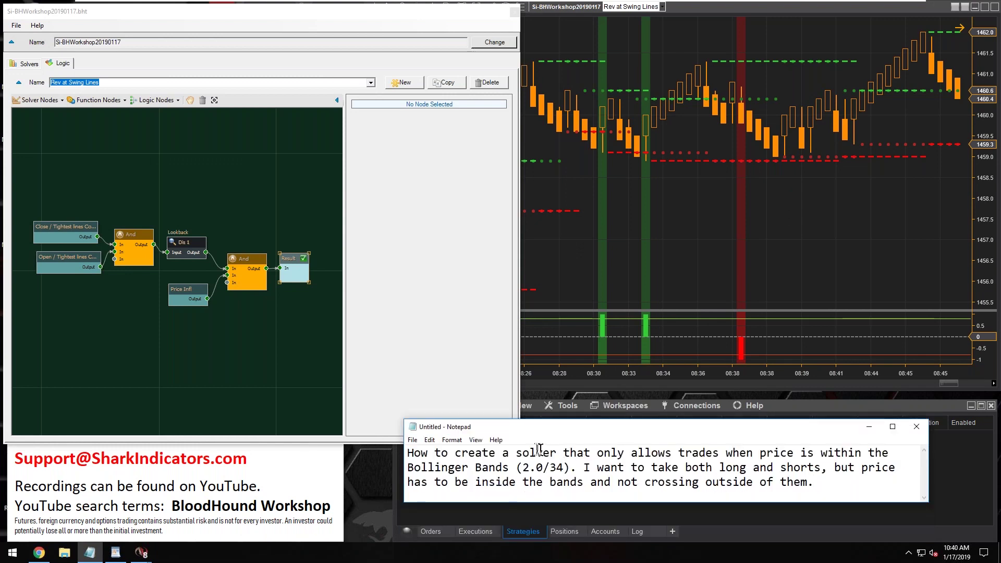
pyautogui.moveTo(517, 453); pyautogui.dragTo(557, 453)
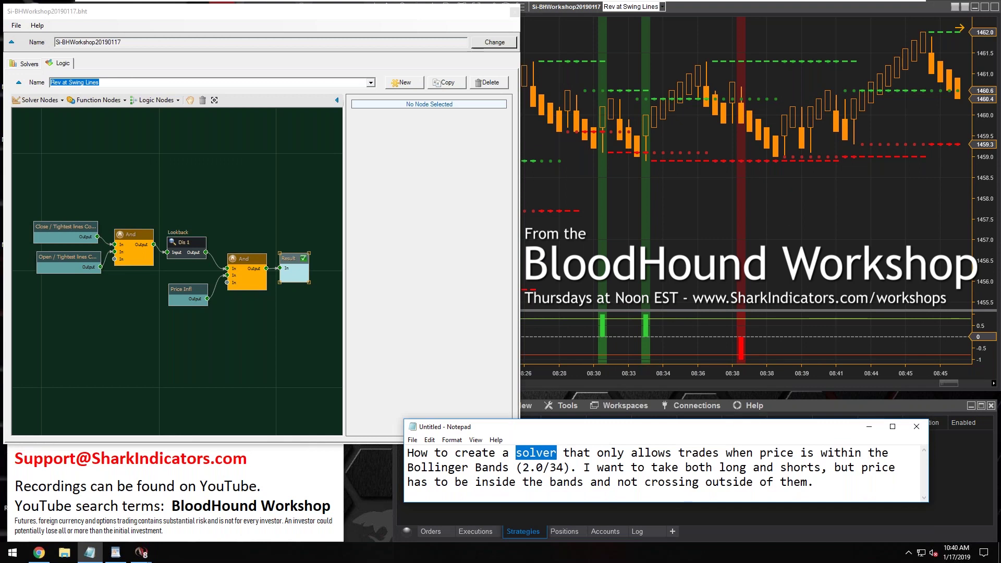
pyautogui.moveTo(679, 453); pyautogui.dragTo(722, 453)
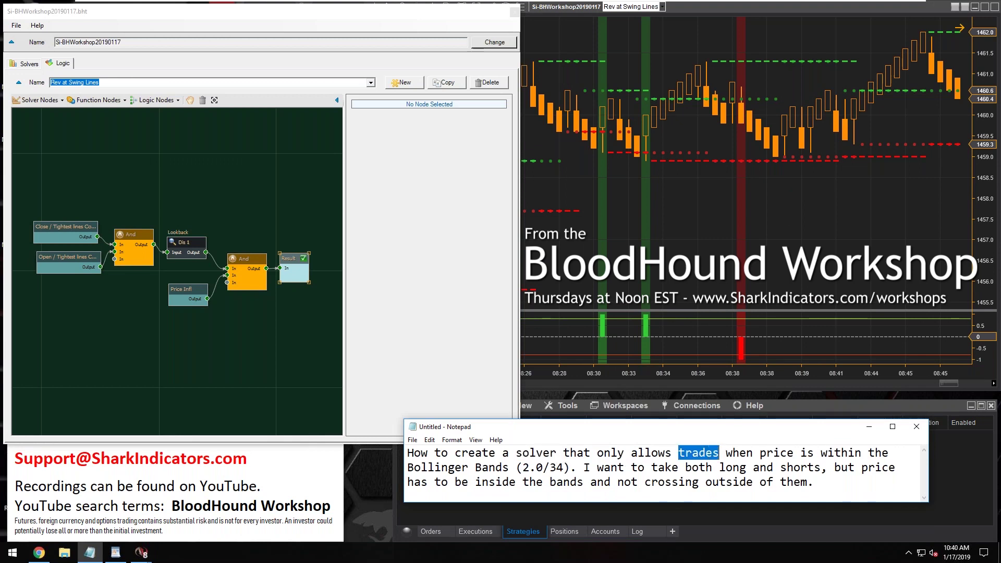
pyautogui.moveTo(631, 453); pyautogui.dragTo(794, 459)
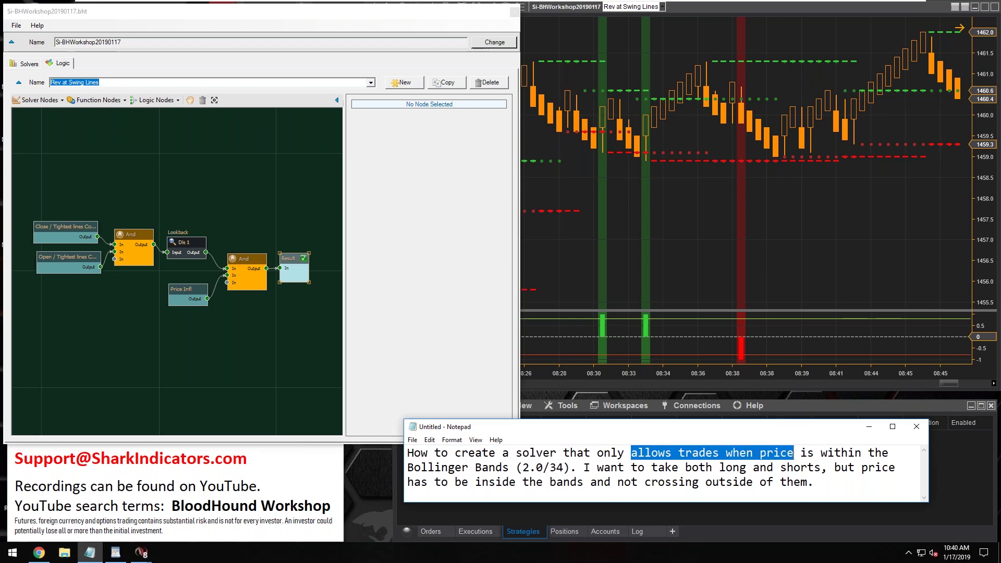
pyautogui.moveTo(793, 458); pyautogui.dragTo(853, 453)
pyautogui.moveTo(414, 468); pyautogui.dragTo(506, 467)
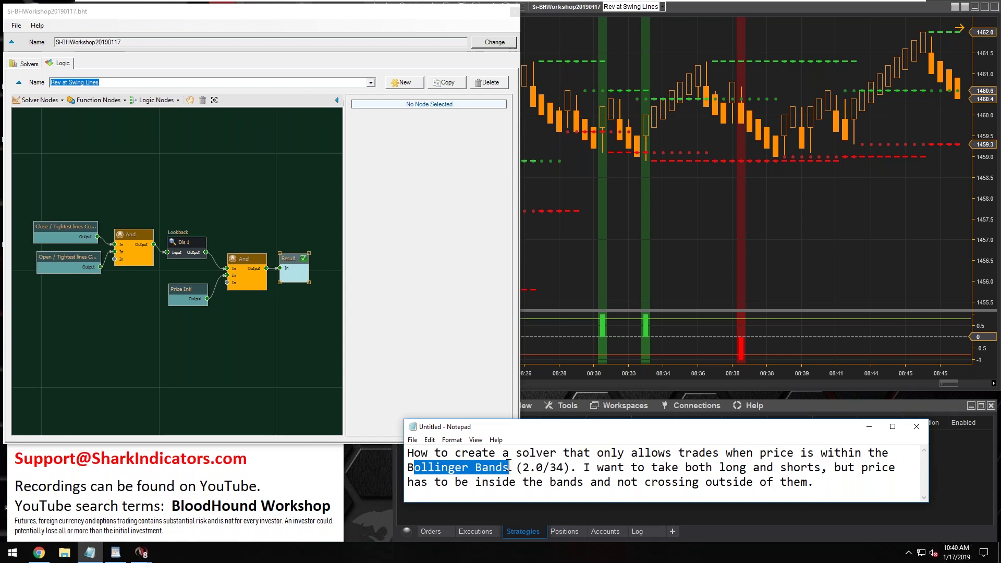
pyautogui.doubleClick(533, 451)
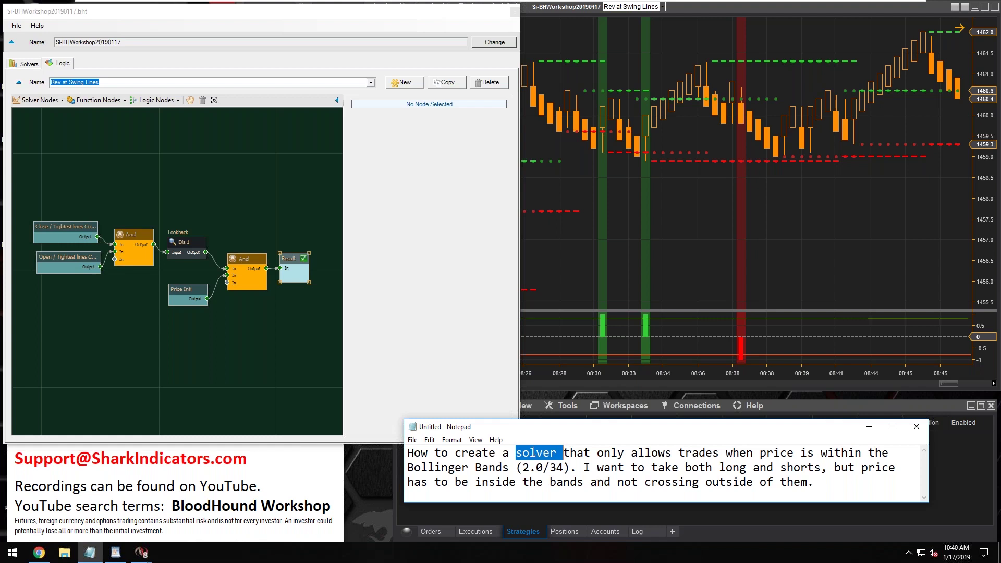
# Step: Add a Bollinger indicator with period 34, dotted DimGray middle band and 3 px outer bands
pyautogui.click(514, 11)
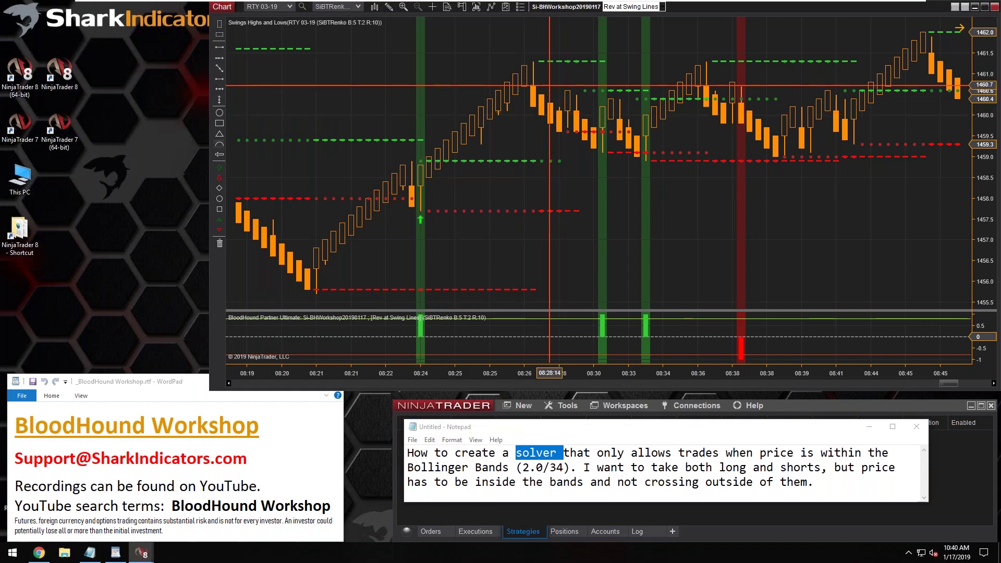
pyautogui.click(530, 121)
pyautogui.hotkey('ctrl', 'i')
pyautogui.moveTo(511, 89); pyautogui.dragTo(355, 59)
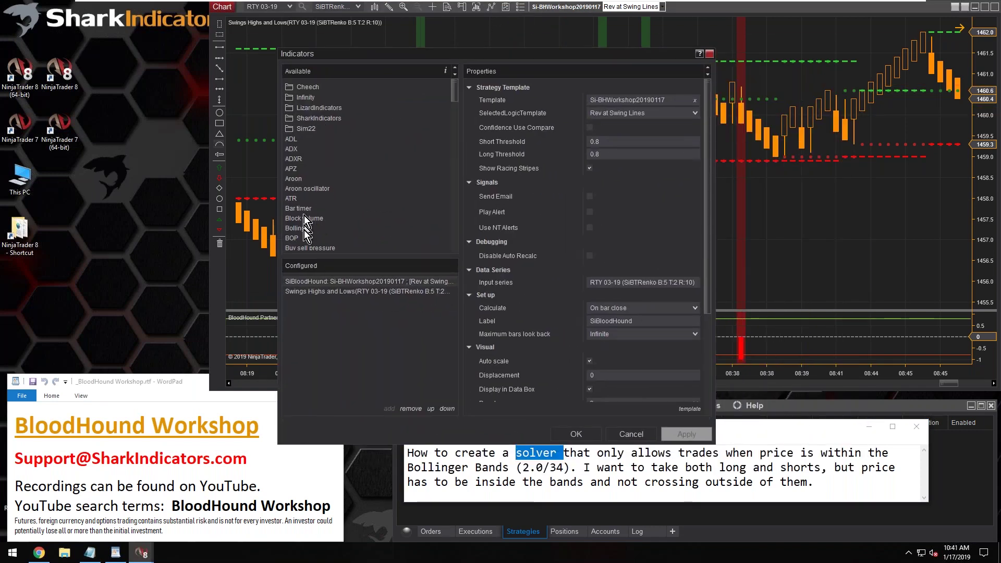
pyautogui.doubleClick(302, 229)
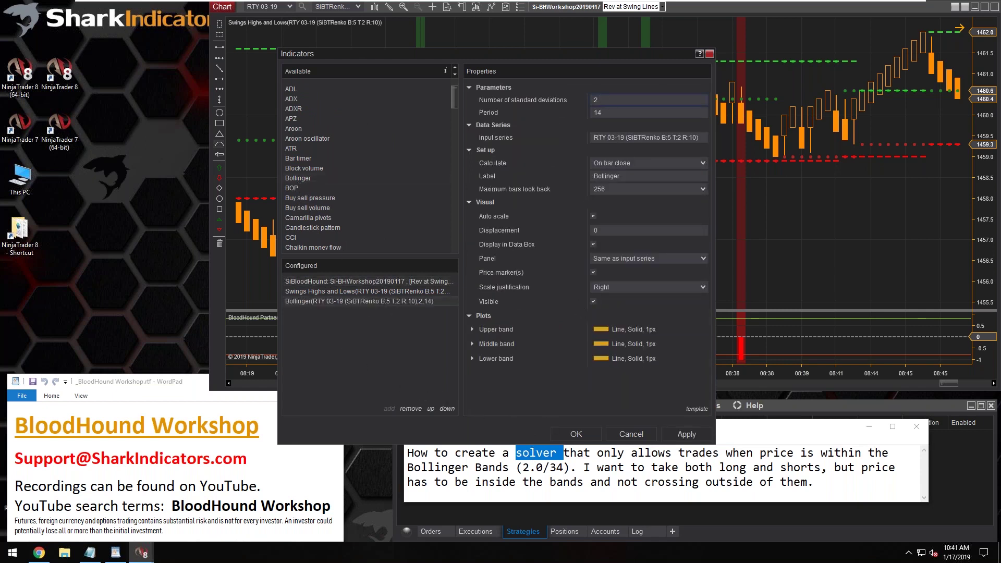
pyautogui.click(606, 112)
pyautogui.click(562, 353)
pyautogui.click(671, 340)
pyautogui.click(668, 217)
pyautogui.click(619, 354)
pyautogui.click(620, 396)
pyautogui.click(473, 313)
# Step: Set the Swings Highs and Lows Widest Tops and Widest Bottoms line widths to 1, then apply
pyautogui.scroll(-3, 686, 348)
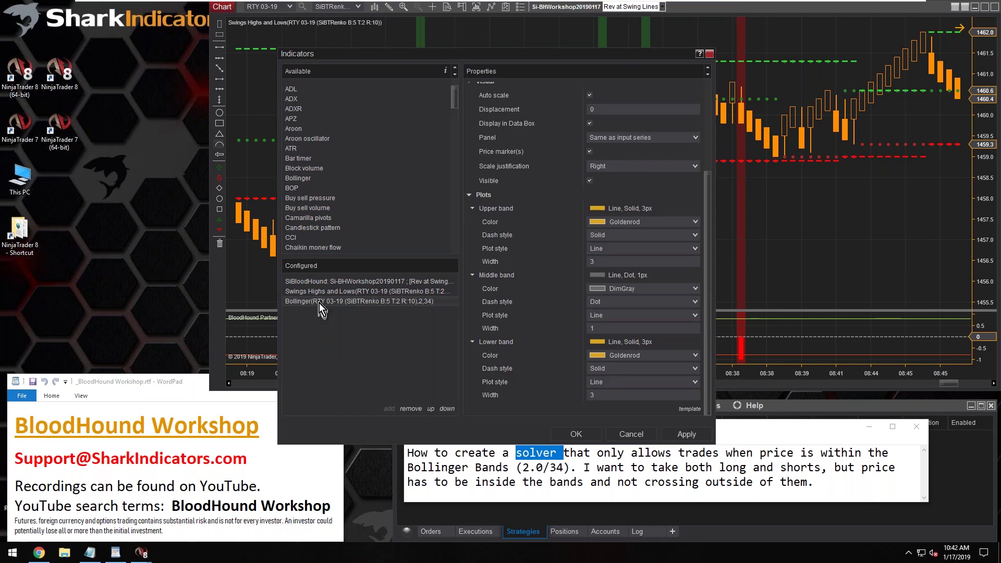
pyautogui.click(300, 293)
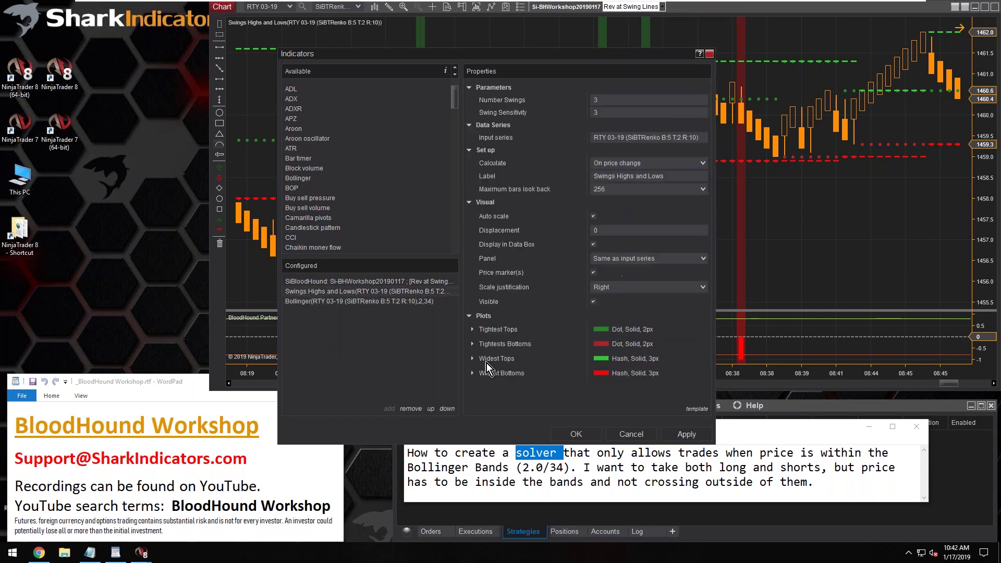
pyautogui.click(484, 373)
pyautogui.click(487, 328)
pyautogui.click(597, 395)
pyautogui.write('1')
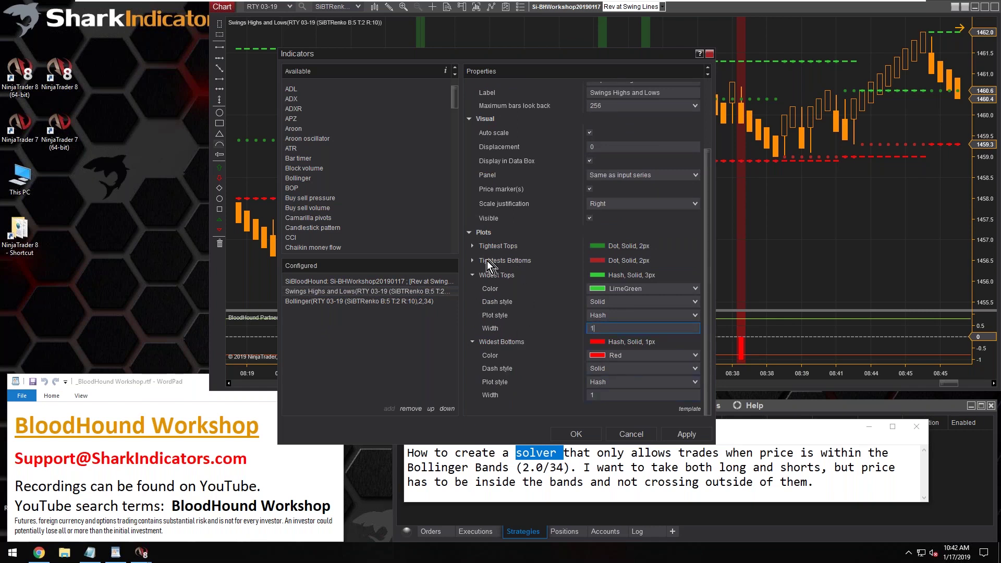
pyautogui.click(473, 261)
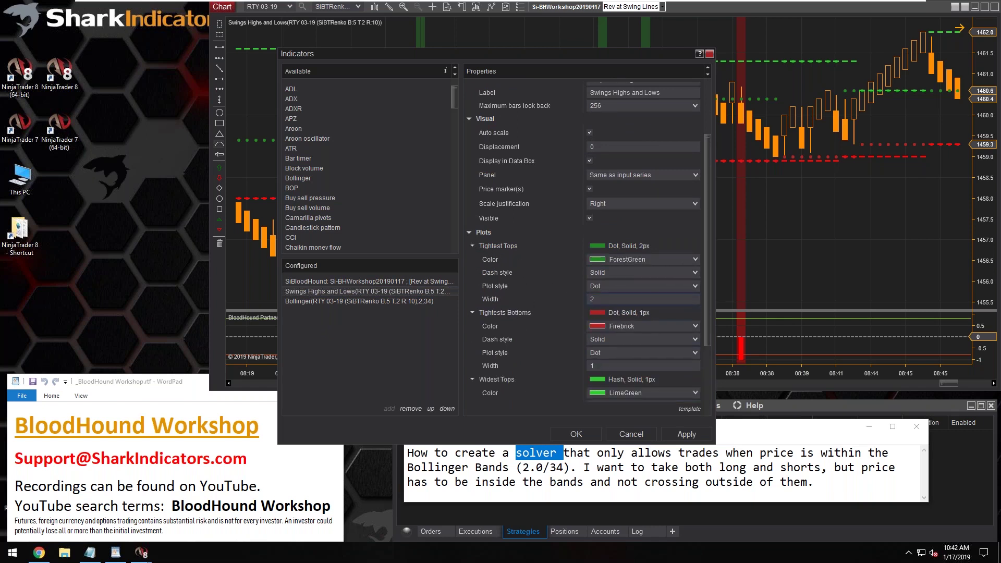
pyautogui.click(576, 434)
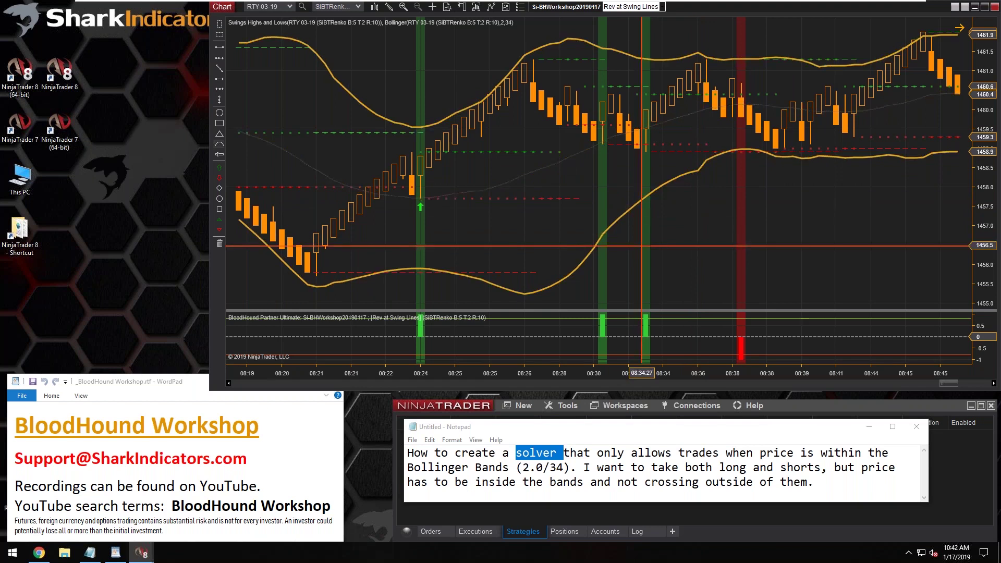
# Step: Switch the RTY chart to 1 Minute bars
pyautogui.scroll(10, 642, 245)
pyautogui.scroll(6, 428, 270)
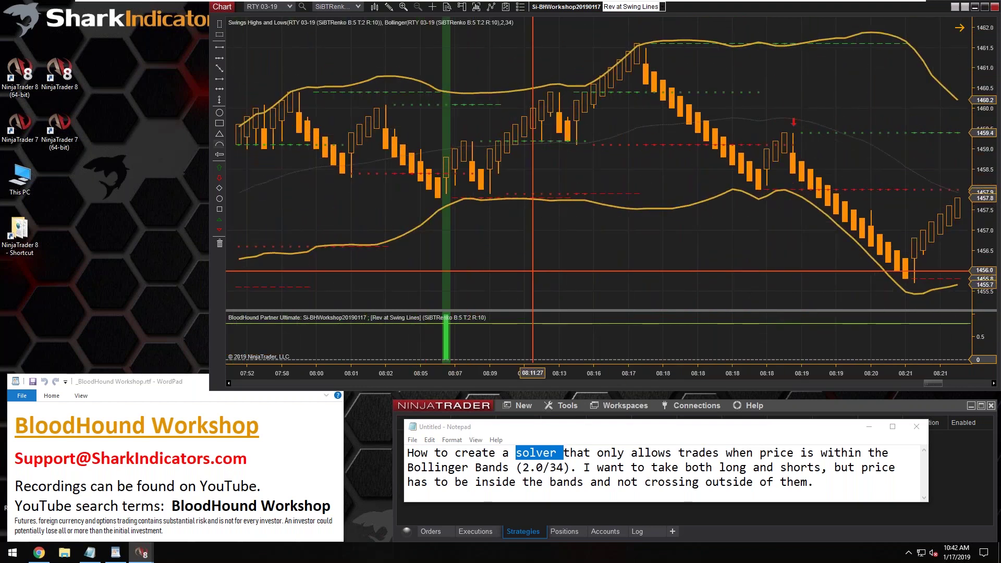
pyautogui.click(358, 8)
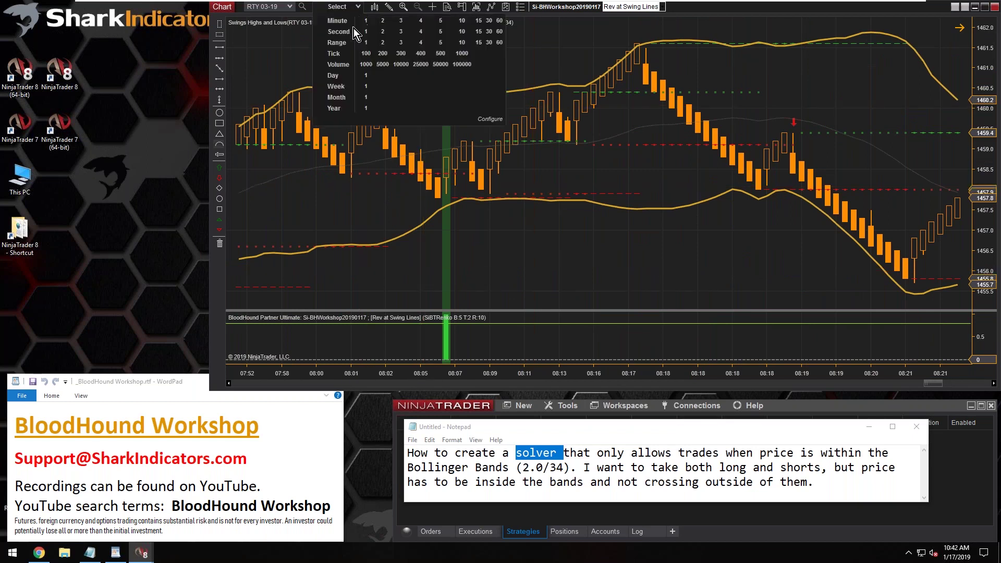
pyautogui.click(366, 20)
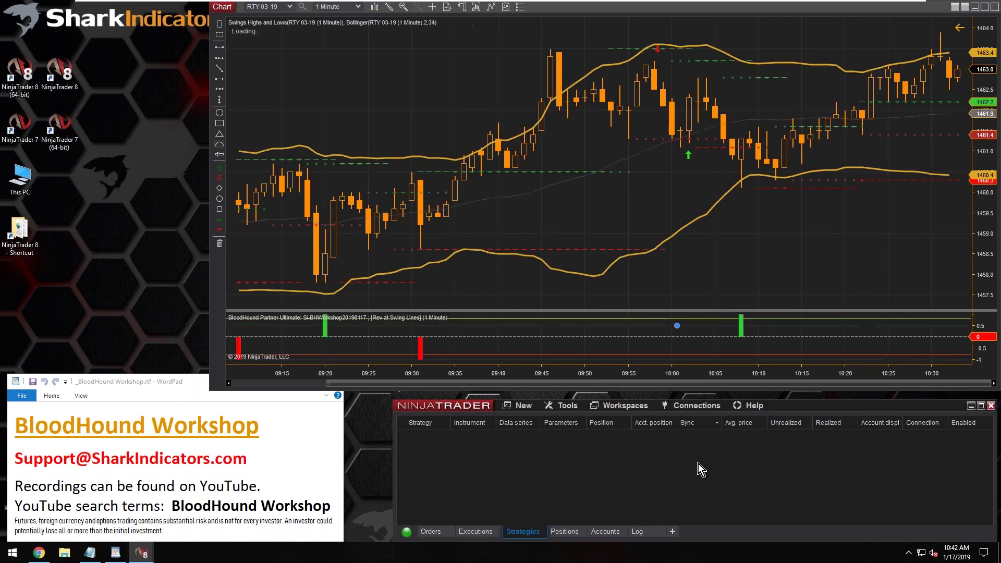
# Step: Place diamond markers above the bars crossing the upper band, from 09:39 to the 09:46 spike
pyautogui.scroll(5, 646, 112)
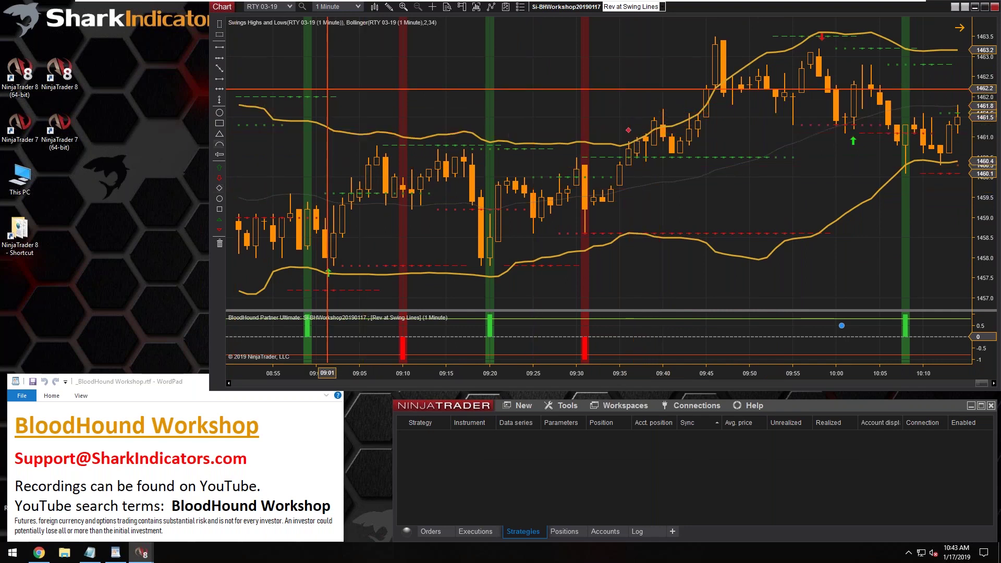
pyautogui.click(390, 11)
pyautogui.click(427, 33)
pyautogui.click(635, 129)
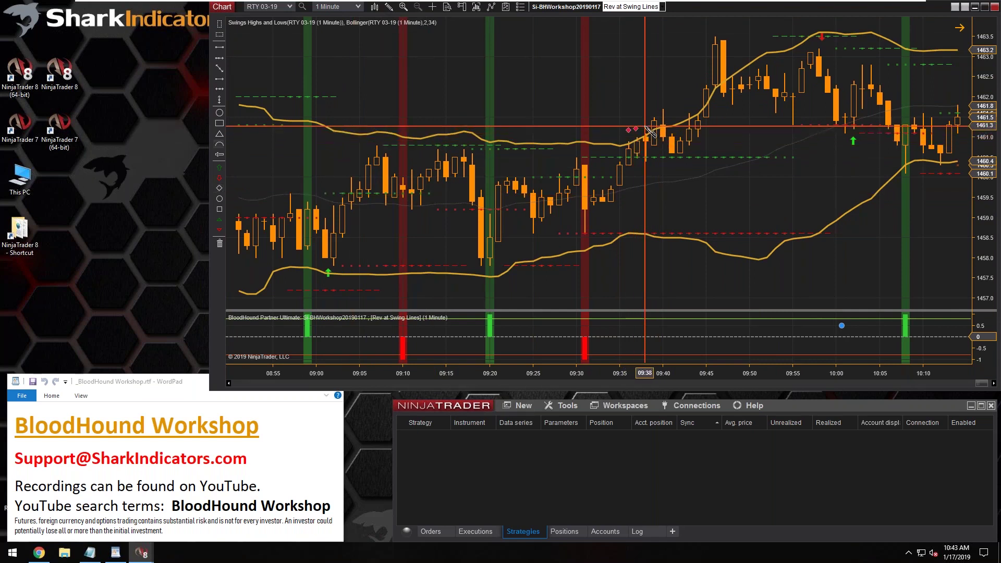
pyautogui.click(646, 126)
pyautogui.click(654, 112)
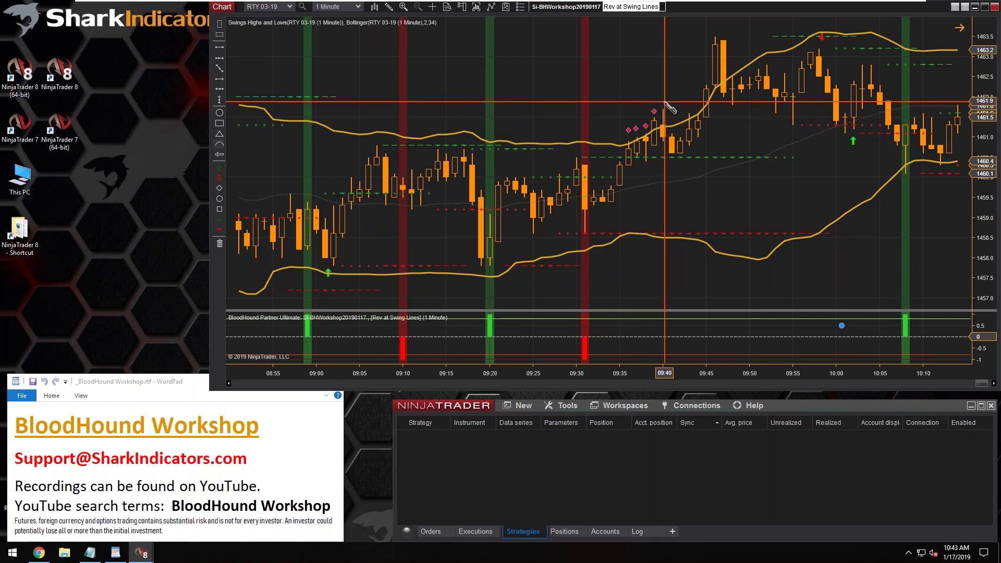
pyautogui.click(663, 103)
pyautogui.click(689, 102)
pyautogui.click(706, 75)
pyautogui.click(716, 29)
pyautogui.click(722, 29)
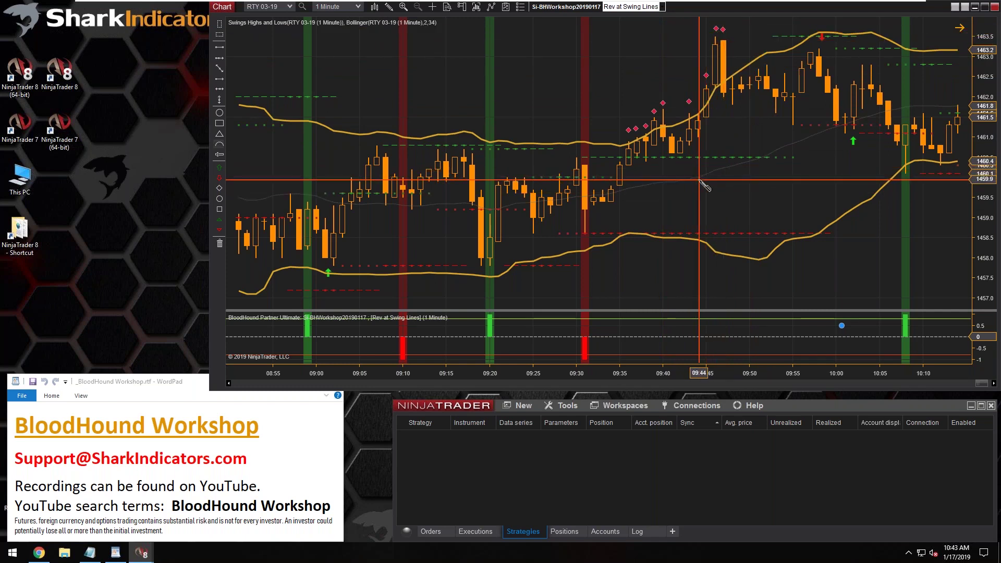
pyautogui.scroll(-3, 701, 195)
pyautogui.scroll(-1, 699, 197)
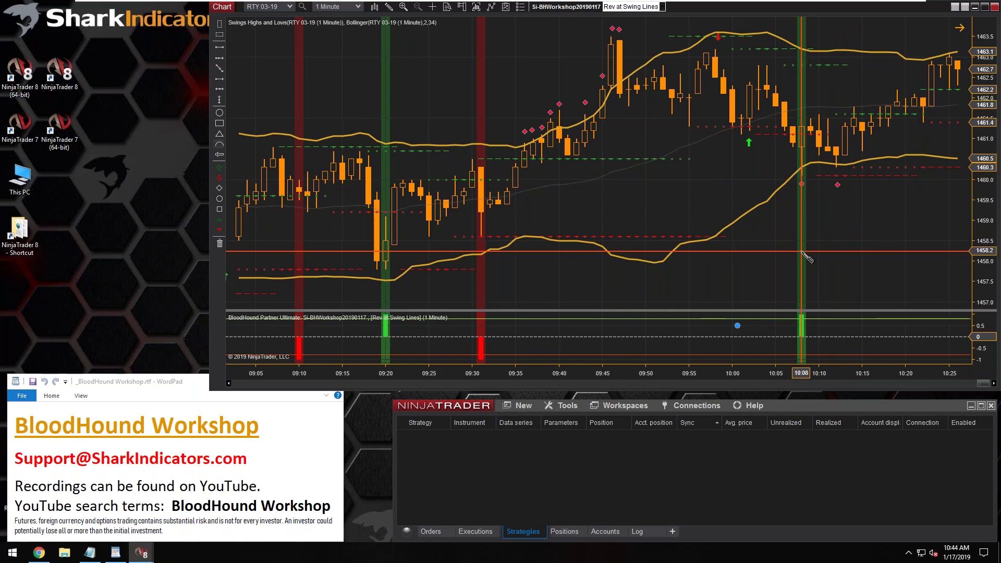
pyautogui.scroll(-1, 573, 208)
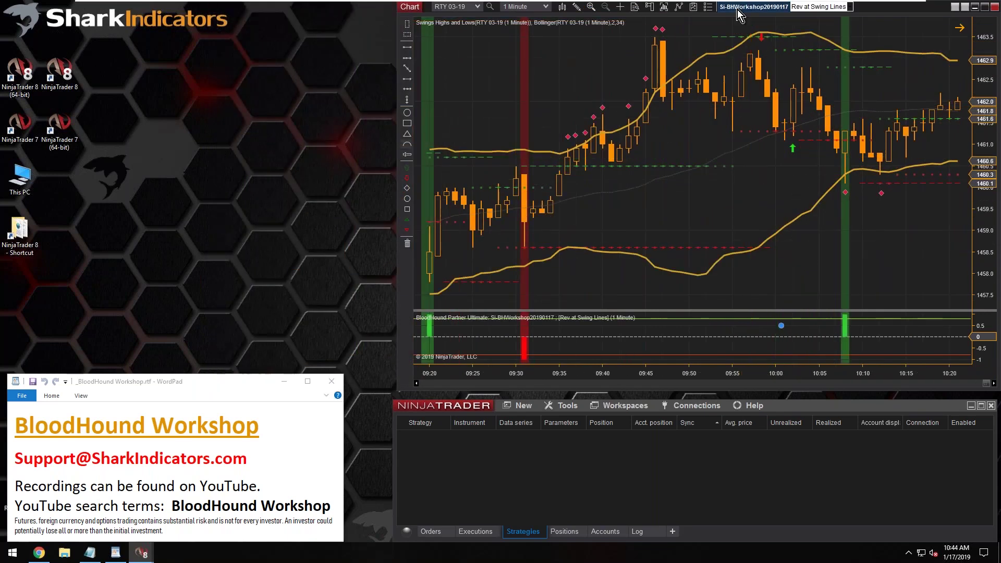
# Step: In the Si-BHWorkshop20190117 template's logic graph, create a new logic named 'Bars inside B.Band filter'
pyautogui.click(737, 9)
pyautogui.moveTo(196, 94); pyautogui.dragTo(108, 16)
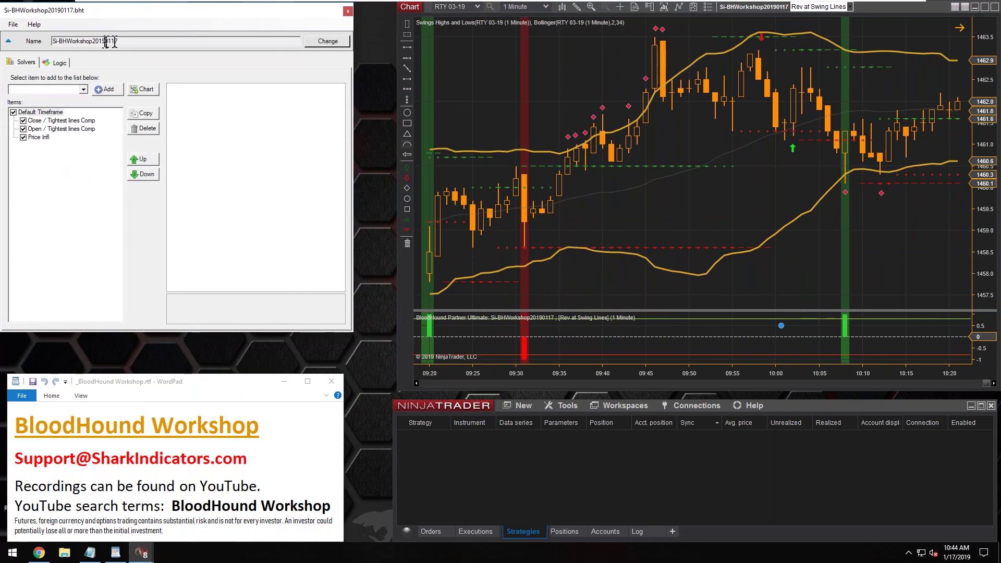
pyautogui.click(59, 64)
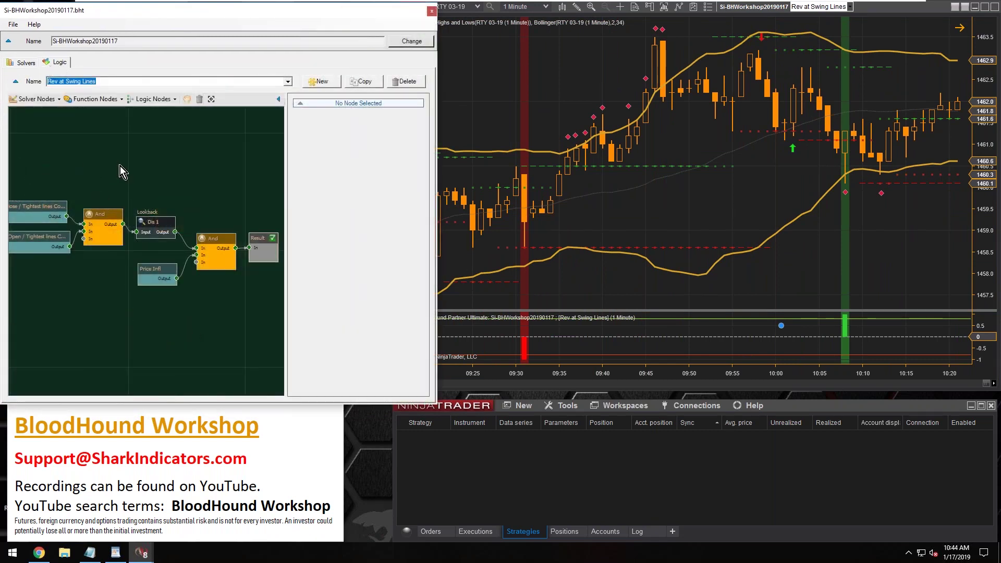
pyautogui.click(321, 82)
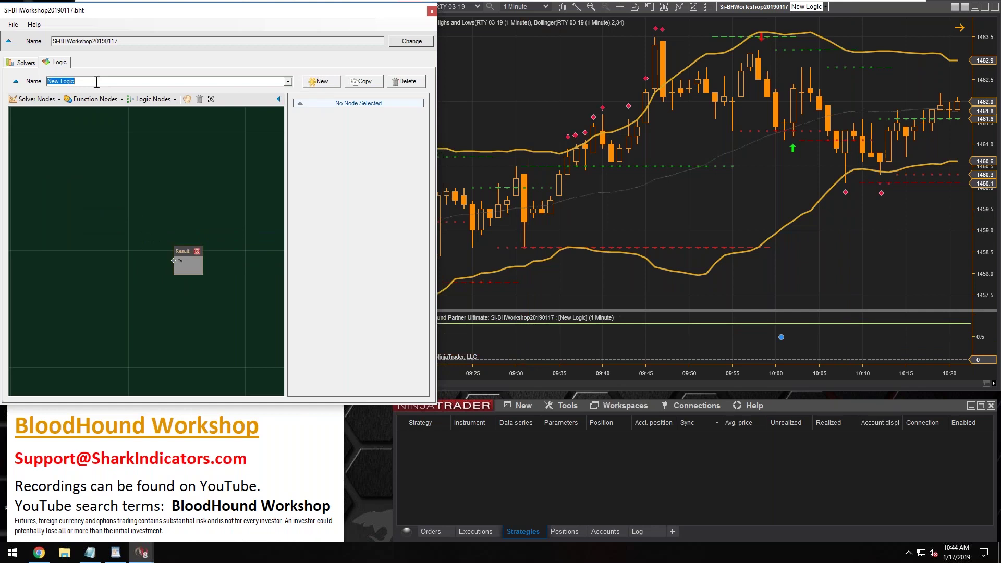
pyautogui.write('Bars inside B.Band filter')
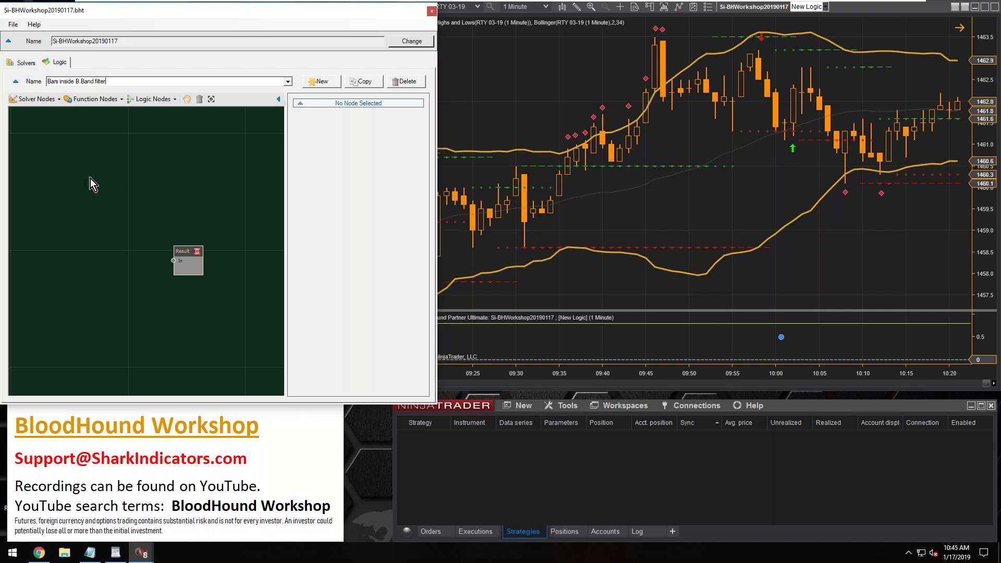
# Step: Add the existing Price Infl solver node, wire it into Result, and nudge it right
pyautogui.click(39, 99)
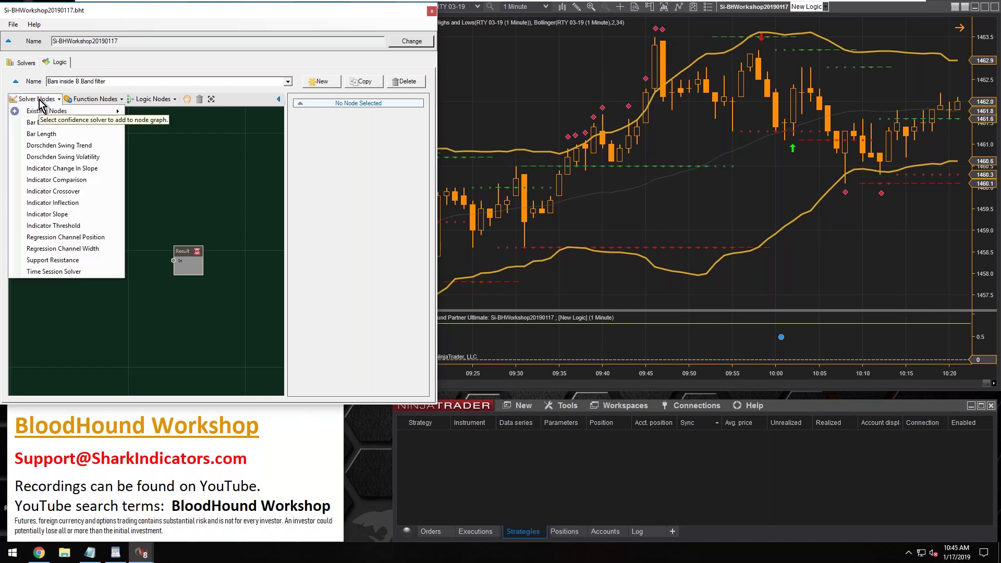
pyautogui.moveTo(44, 111)
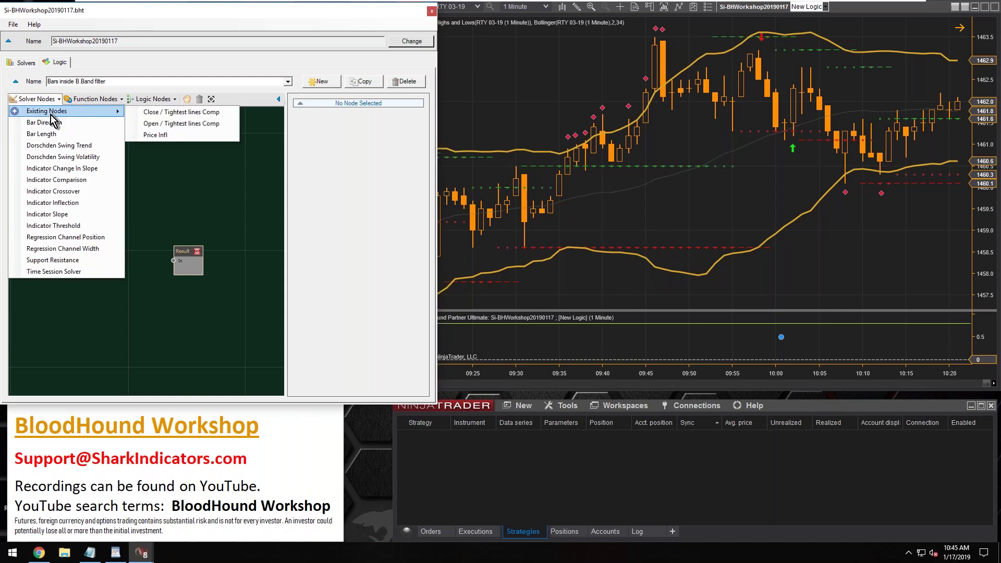
pyautogui.click(164, 136)
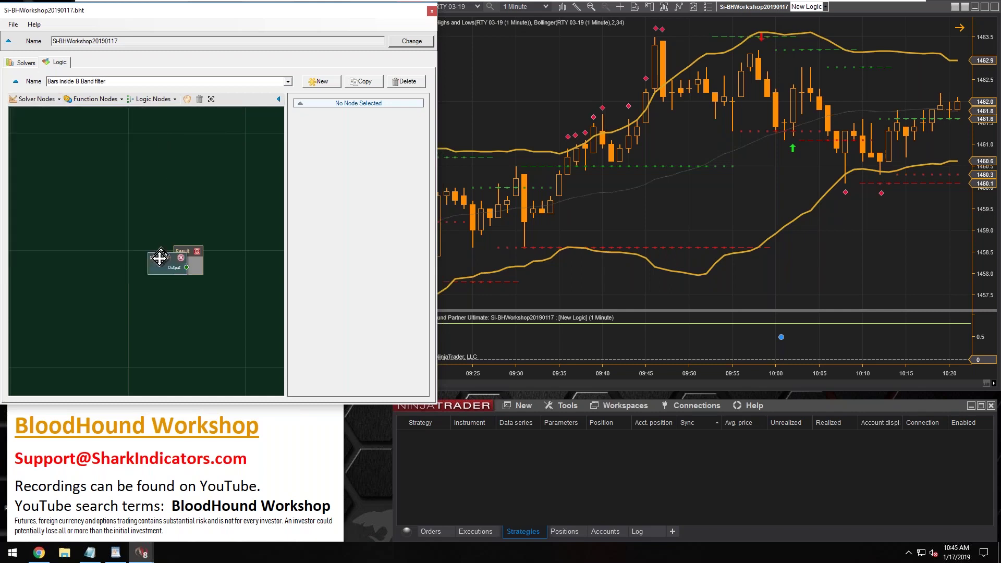
pyautogui.moveTo(159, 260)
pyautogui.mouseDown()
pyautogui.moveTo(53, 208)
pyautogui.moveTo(186, 254)
pyautogui.moveTo(173, 260)
pyautogui.mouseUp()
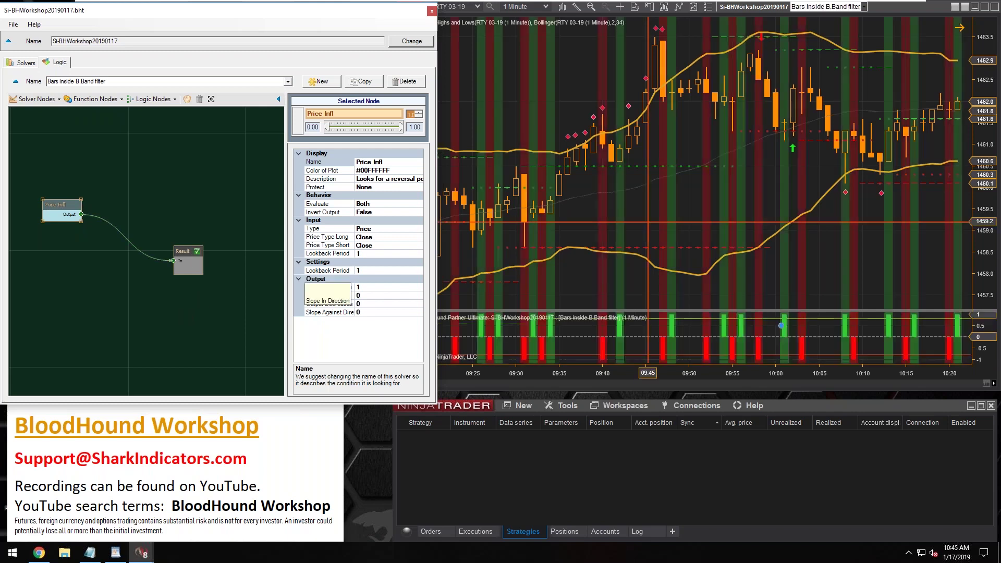
pyautogui.click(518, 211)
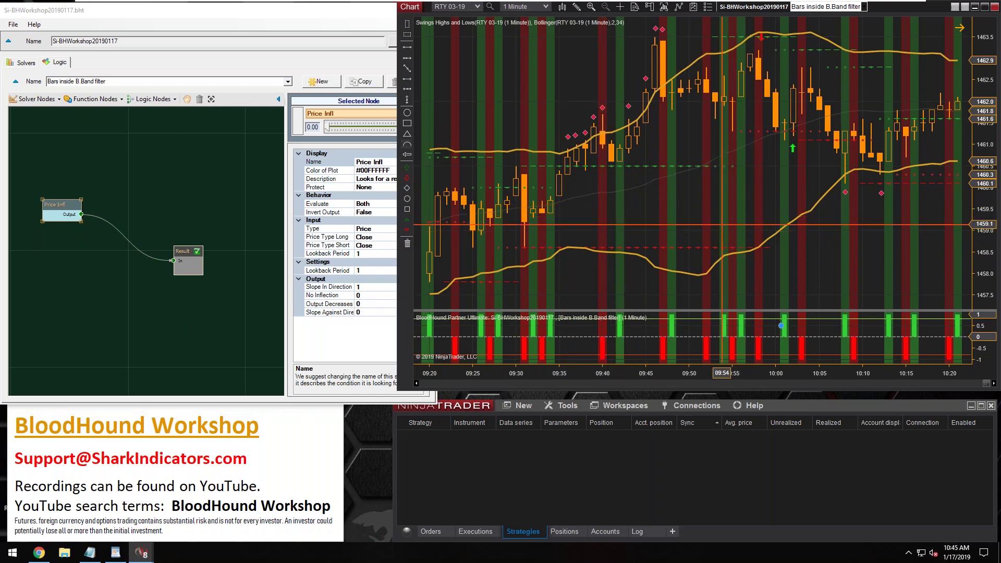
pyautogui.moveTo(50, 208)
pyautogui.mouseDown()
pyautogui.moveTo(55, 201)
pyautogui.moveTo(59, 219)
pyautogui.mouseUp()
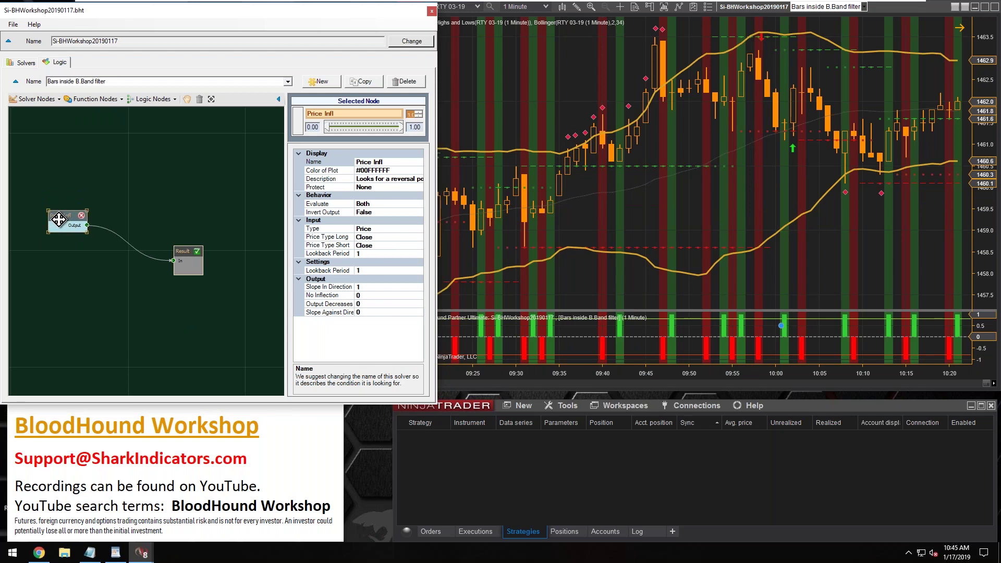
pyautogui.moveTo(59, 219); pyautogui.dragTo(70, 218)
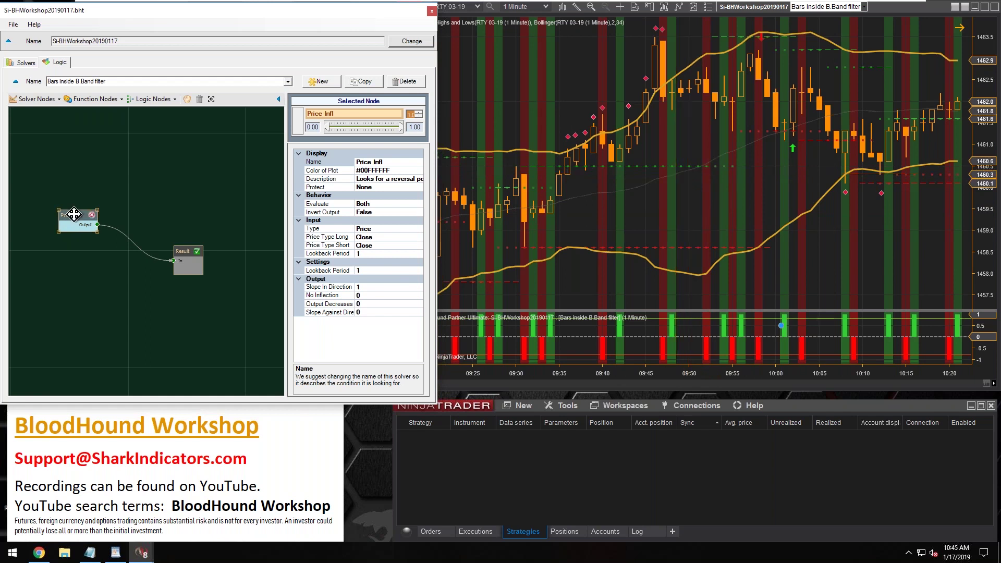
pyautogui.click(151, 99)
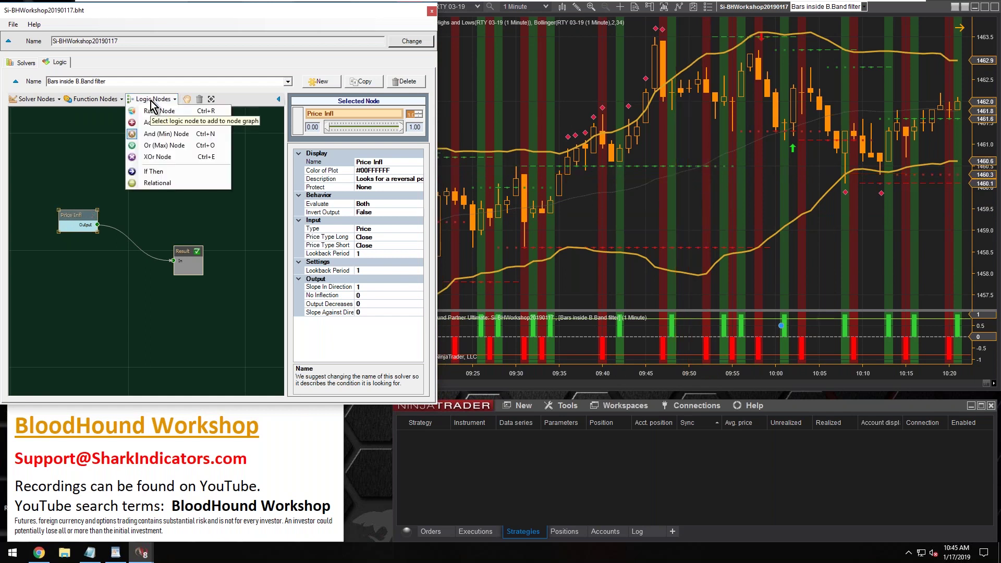
# Step: Add an And (Min) node and position it between Price Infl and Result
pyautogui.click(163, 135)
pyautogui.moveTo(164, 255); pyautogui.dragTo(131, 225)
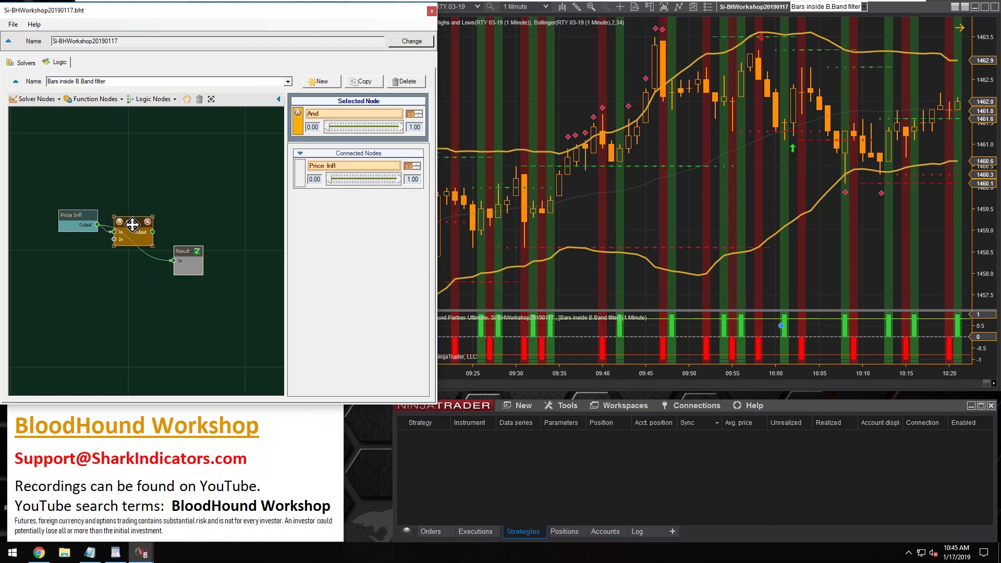
pyautogui.moveTo(132, 224); pyautogui.dragTo(134, 224)
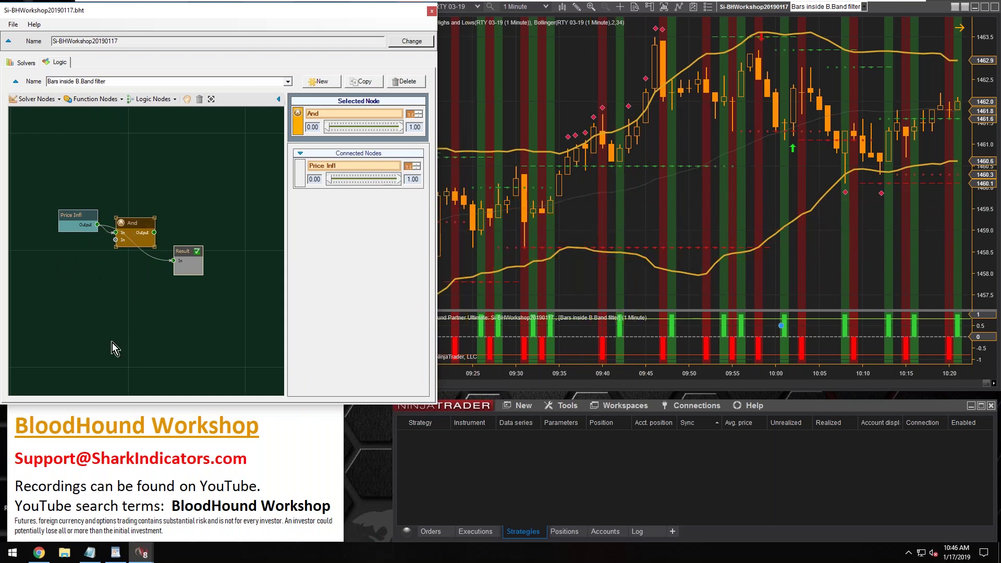
pyautogui.click(36, 99)
pyautogui.click(582, 213)
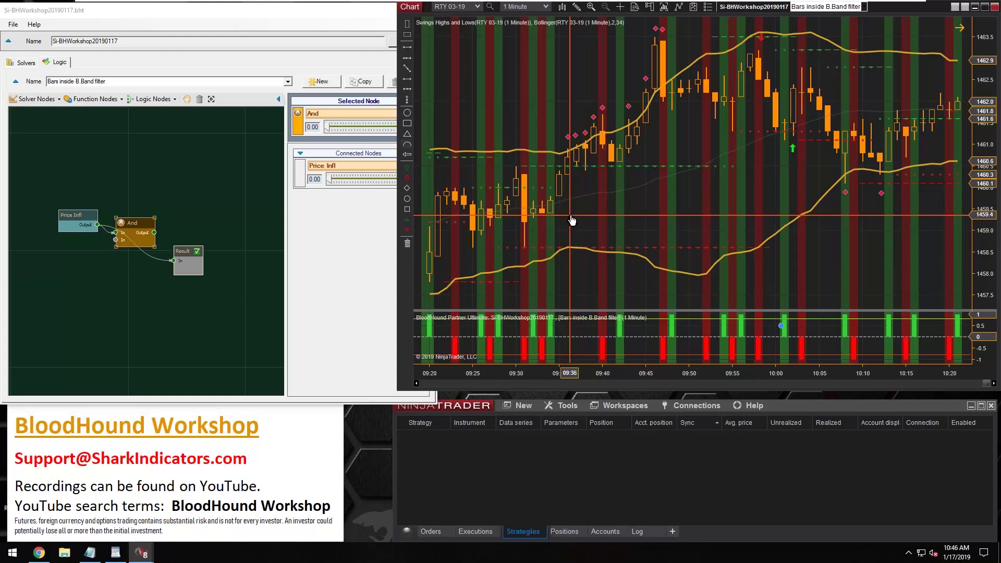
# Step: Zoom the chart into the 09:25–09:55 bars and drag the white arrow toward the upper band
pyautogui.scroll(3, 577, 216)
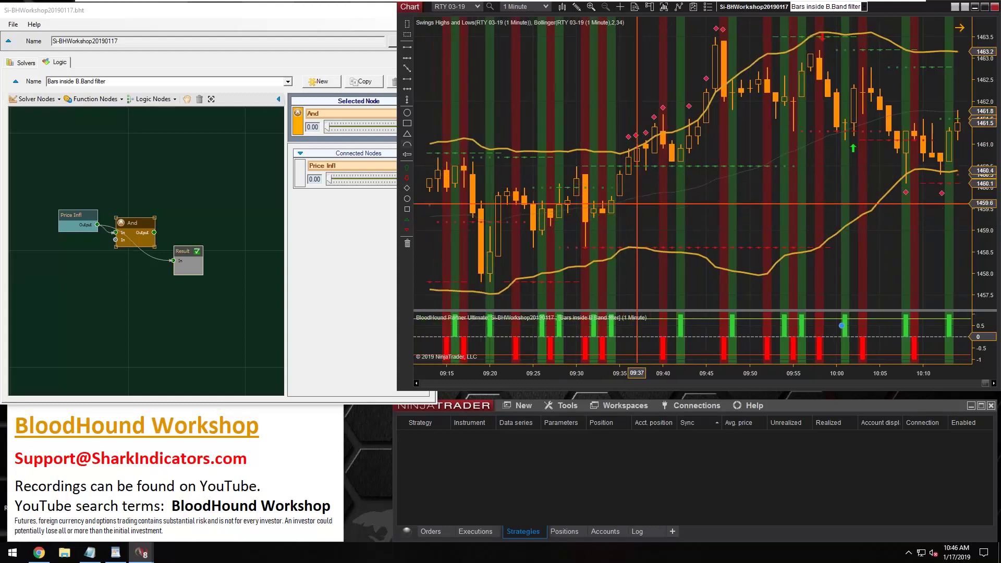
pyautogui.moveTo(833, 376); pyautogui.dragTo(778, 216)
pyautogui.scroll(1, 835, 208)
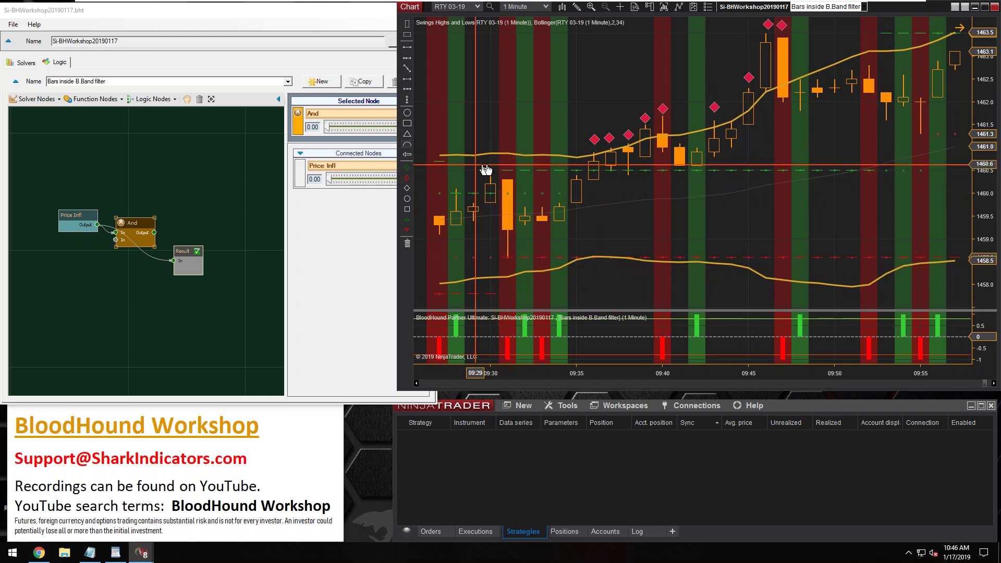
pyautogui.scroll(1, 486, 169)
pyautogui.scroll(1, 509, 167)
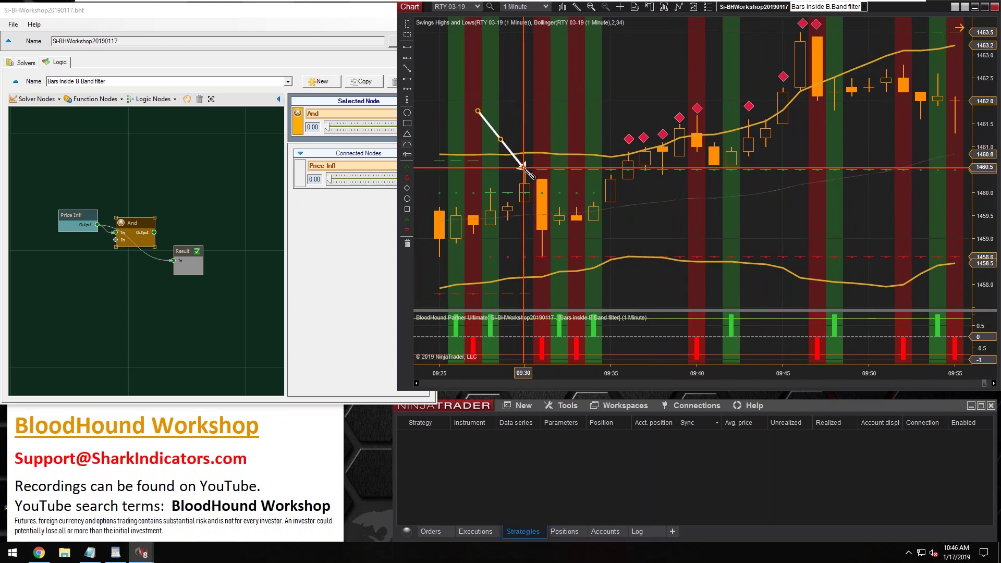
pyautogui.click(500, 142)
pyautogui.moveTo(500, 141)
pyautogui.mouseDown()
pyautogui.moveTo(483, 128)
pyautogui.moveTo(500, 141)
pyautogui.moveTo(502, 124)
pyautogui.moveTo(505, 205)
pyautogui.moveTo(518, 246)
pyautogui.mouseUp()
# Step: Add an Indicator Comparison solver below Price Infl wired into Result, and enlarge the properties panel
pyautogui.moveTo(179, 272); pyautogui.dragTo(188, 276)
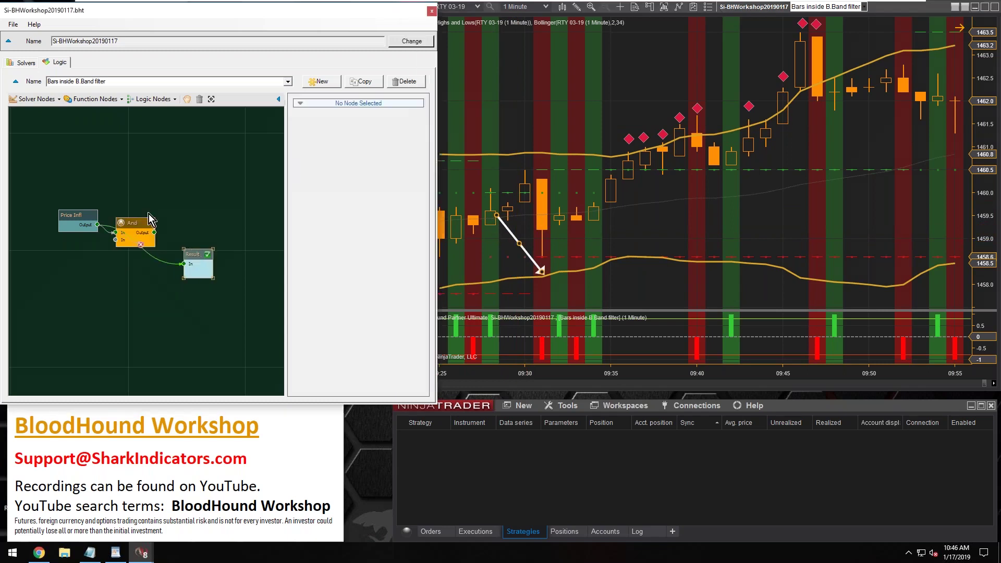
pyautogui.click(35, 99)
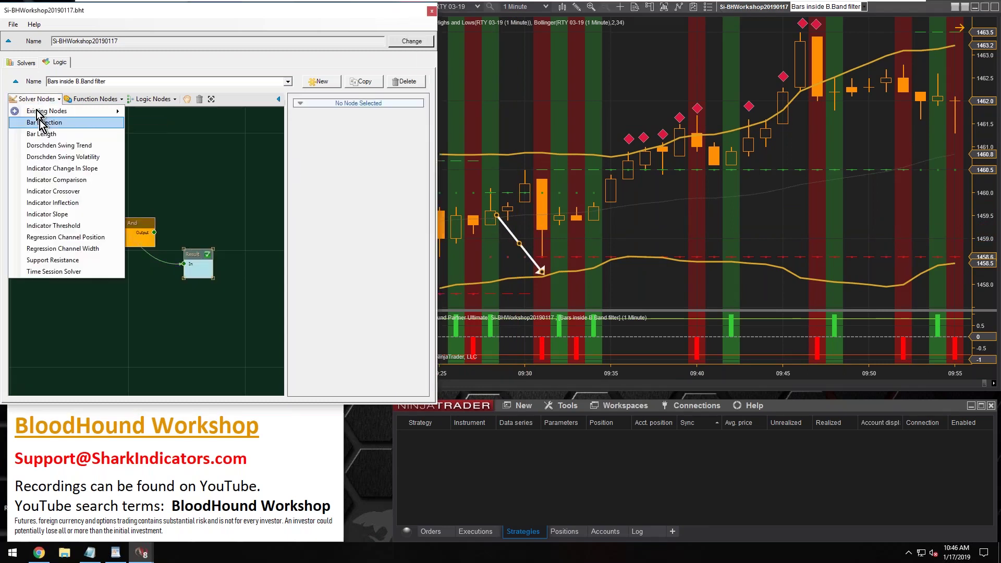
pyautogui.click(57, 179)
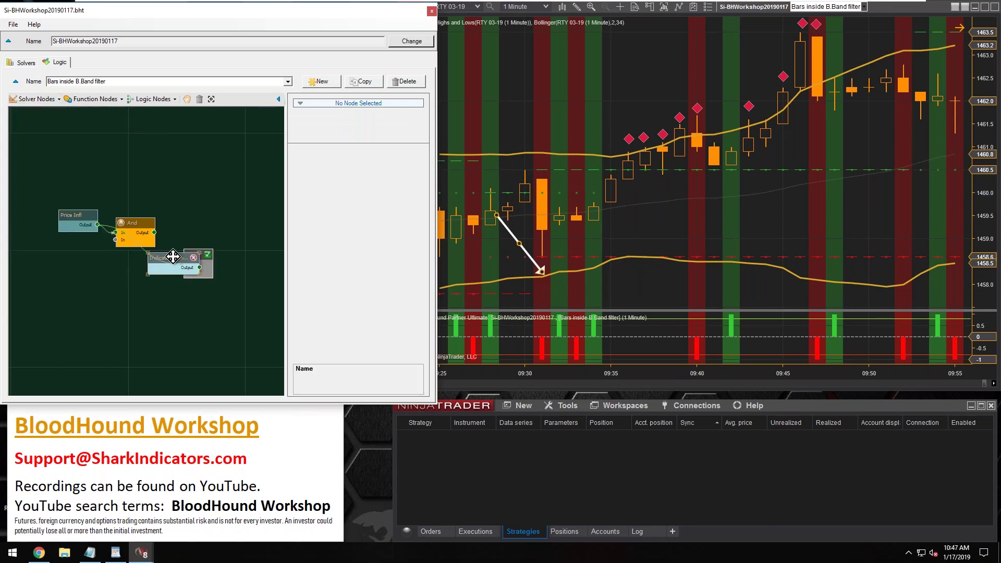
pyautogui.click(86, 288)
pyautogui.moveTo(113, 300); pyautogui.dragTo(184, 264)
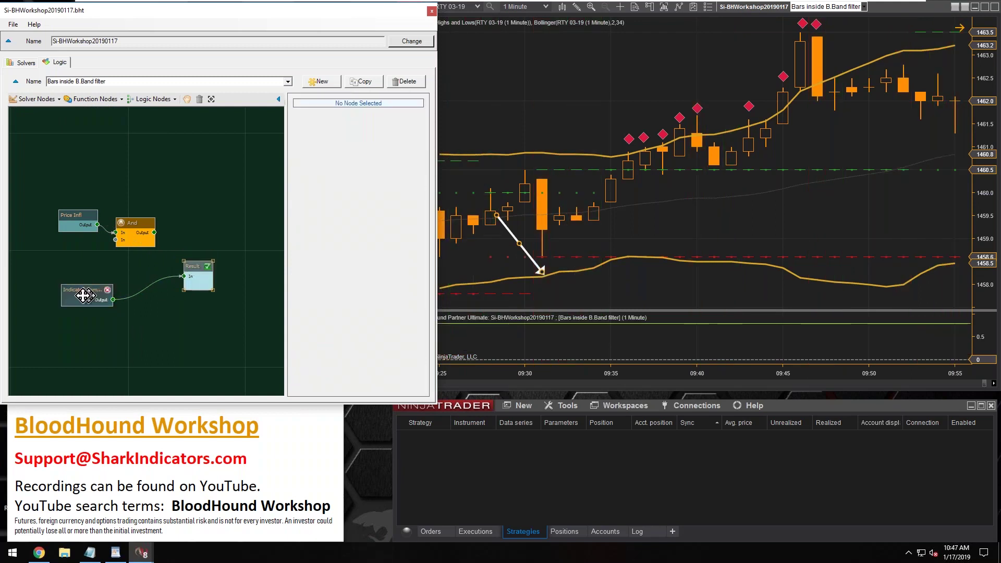
pyautogui.moveTo(353, 433); pyautogui.dragTo(353, 455)
pyautogui.moveTo(285, 227); pyautogui.dragTo(255, 231)
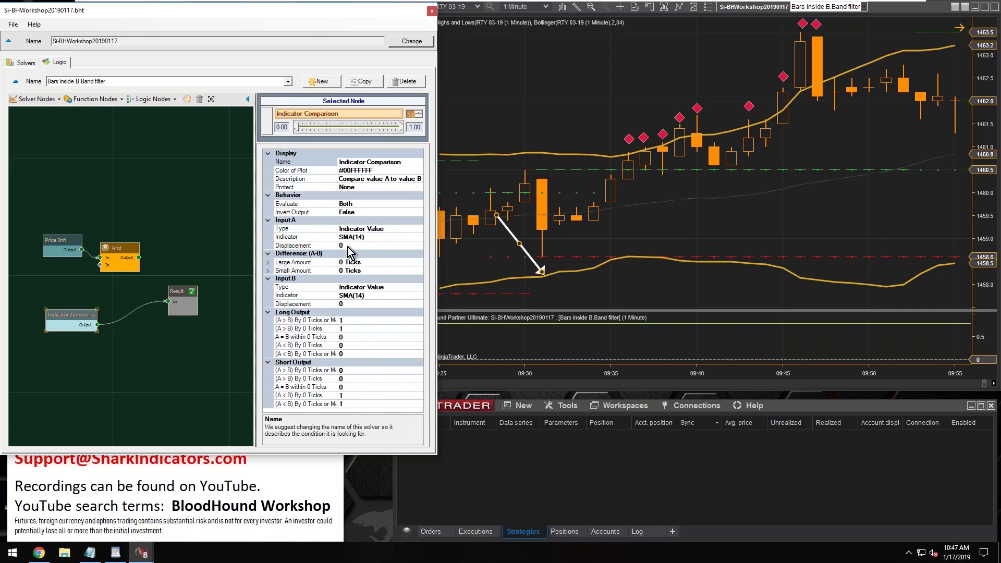
# Step: Inspect the Input A/B indicator and (A > B) long output rows, and widen the property-name column
pyautogui.click(308, 237)
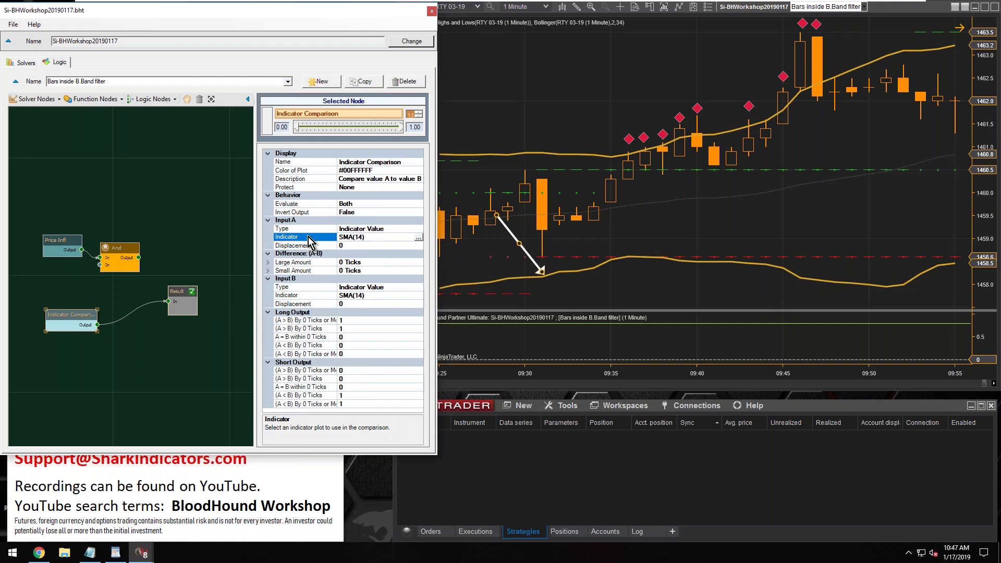
pyautogui.click(304, 296)
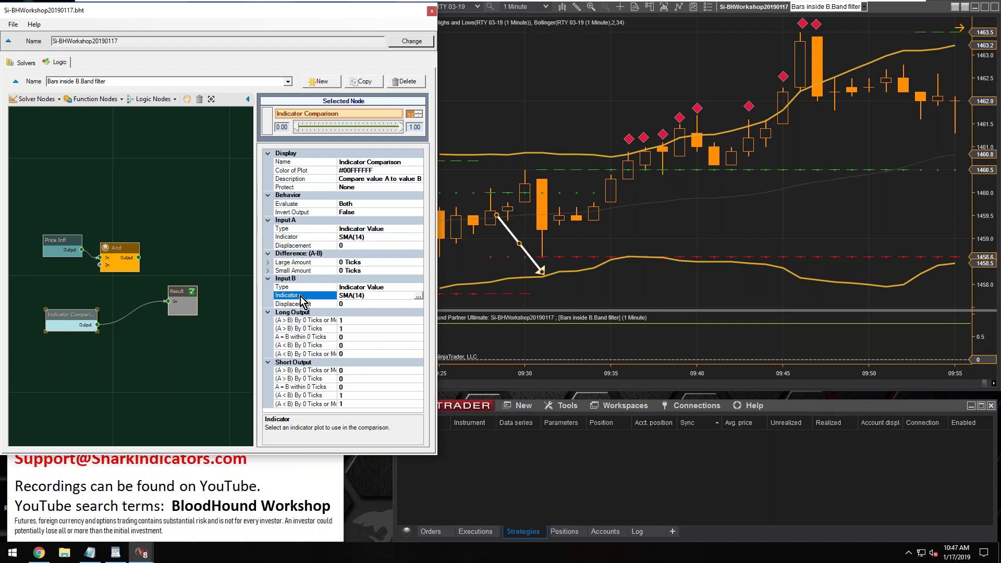
pyautogui.click(301, 239)
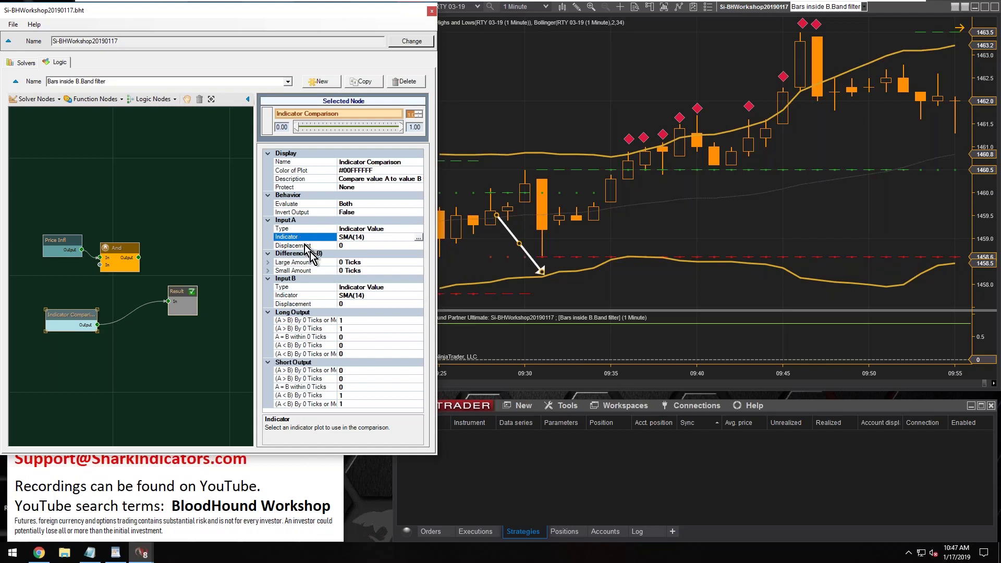
pyautogui.click(304, 303)
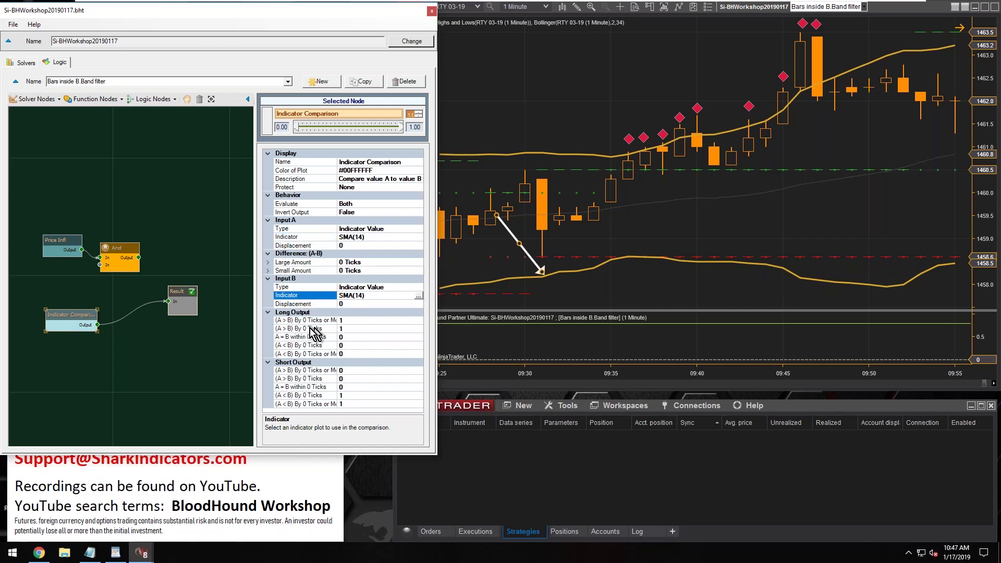
pyautogui.click(296, 321)
pyautogui.click(307, 329)
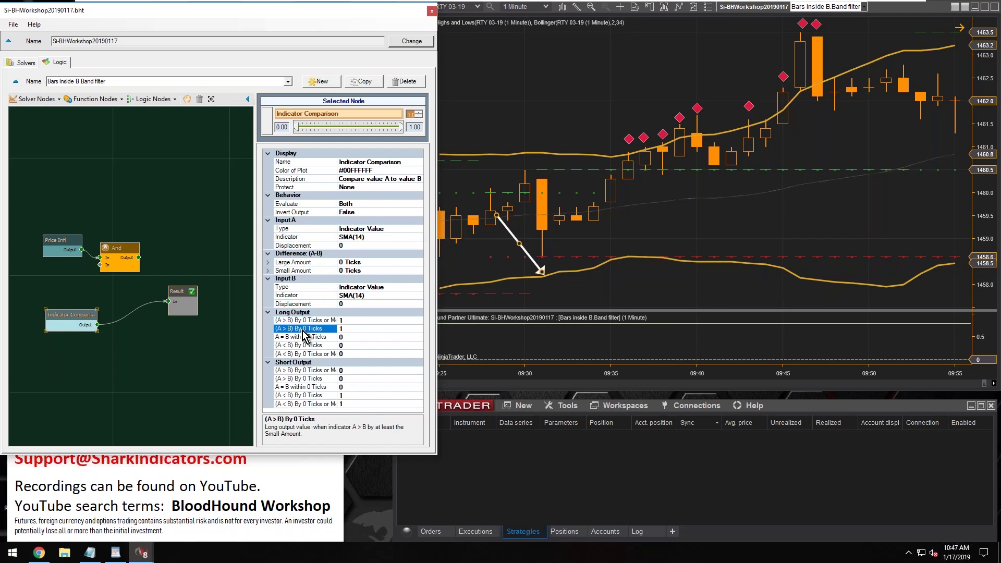
pyautogui.moveTo(337, 312); pyautogui.dragTo(352, 315)
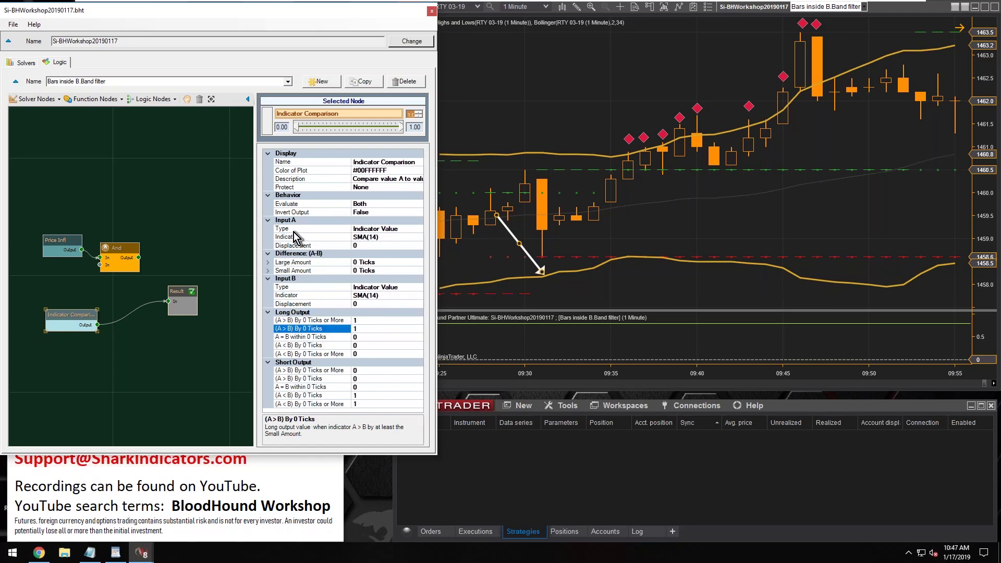
pyautogui.click(284, 237)
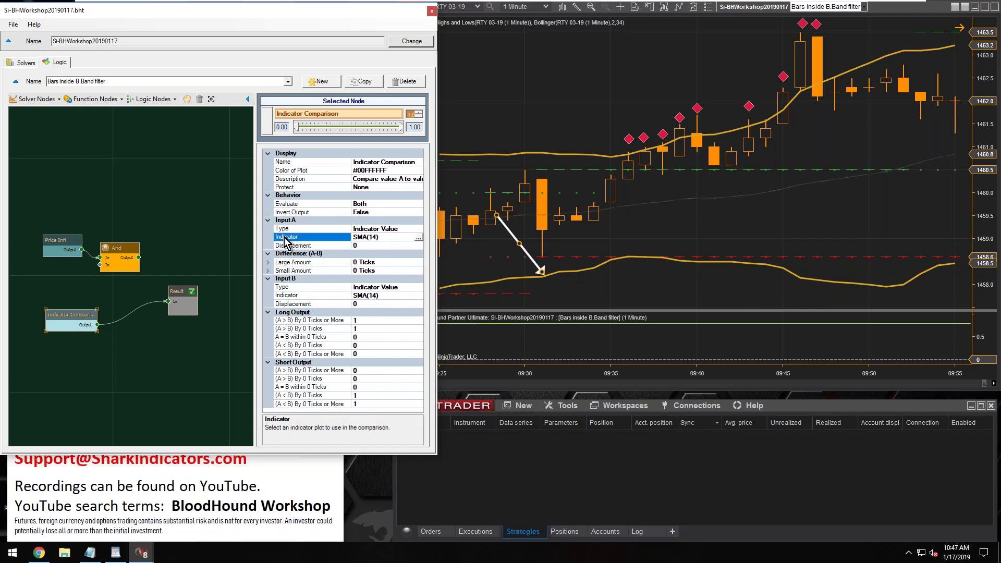
# Step: Drag the white arrow to the 09:30 bar's low at the lower Bollinger band
pyautogui.click(521, 244)
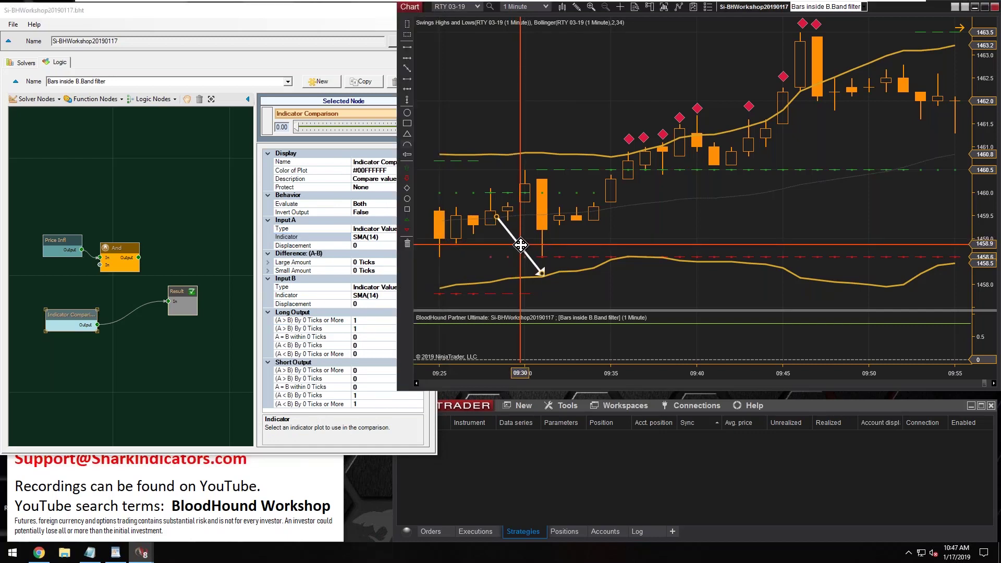
pyautogui.moveTo(520, 245)
pyautogui.mouseDown()
pyautogui.moveTo(499, 121)
pyautogui.moveTo(520, 245)
pyautogui.moveTo(513, 227)
pyautogui.mouseUp()
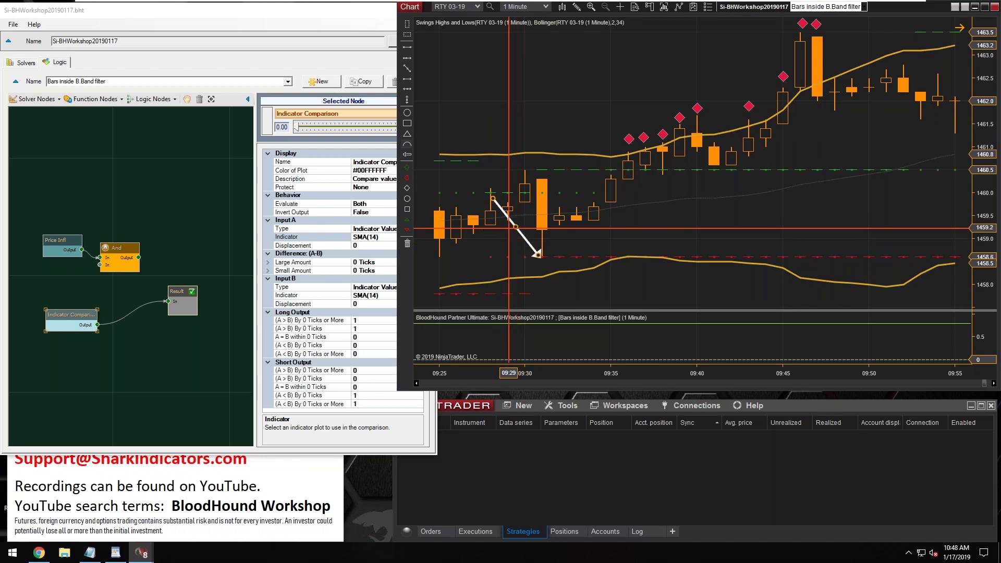
pyautogui.click(302, 237)
# Step: Replace Input A's SMA(14) with Bollinger (2, 34), upper band for long, lower band for short
pyautogui.click(419, 238)
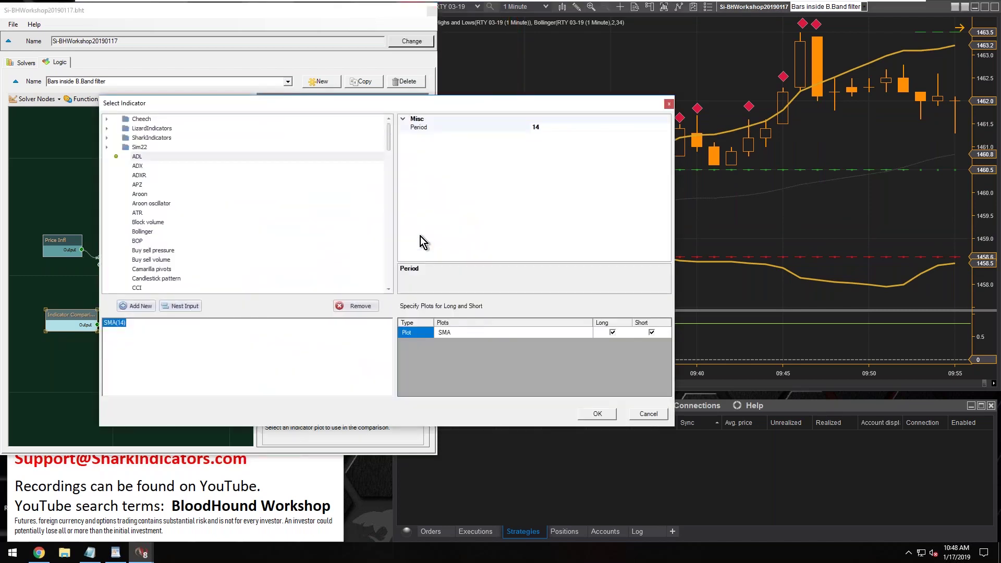
pyautogui.click(141, 231)
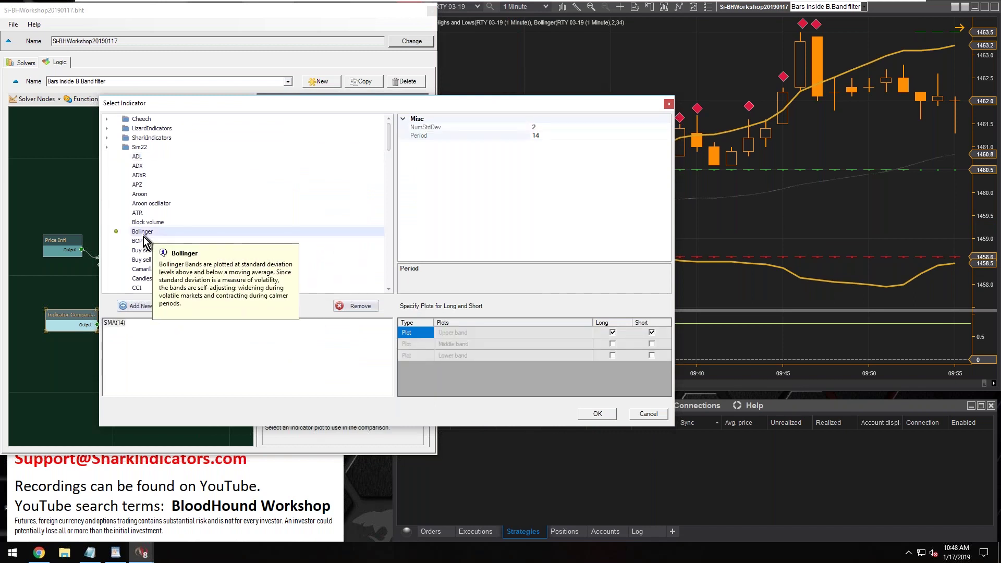
pyautogui.click(144, 308)
pyautogui.click(130, 323)
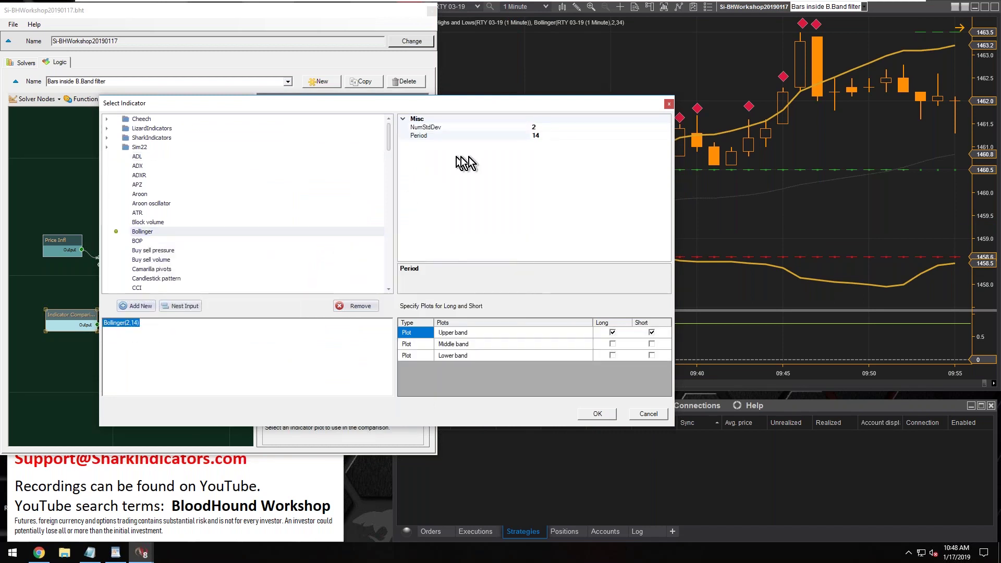
pyautogui.click(544, 135)
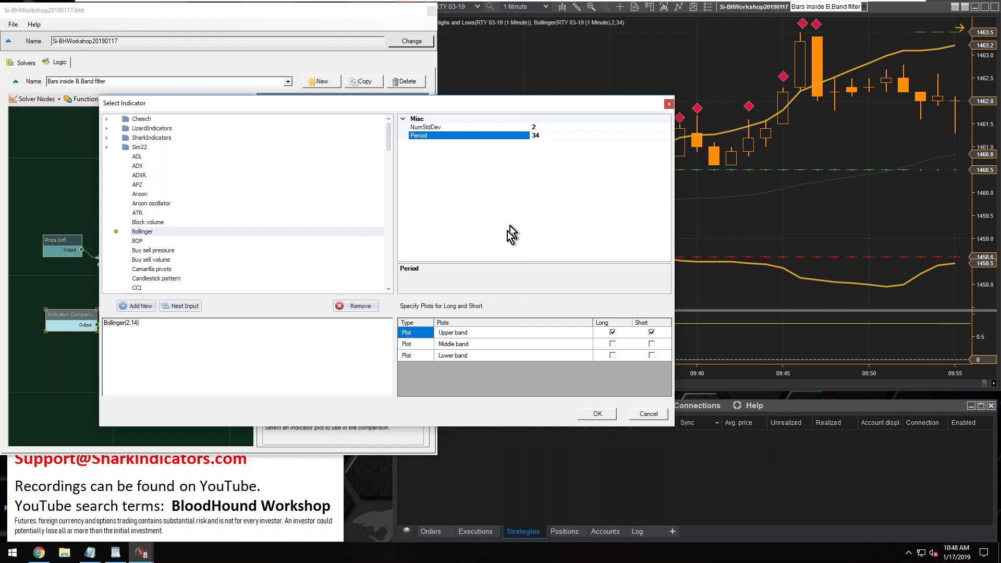
pyautogui.click(475, 333)
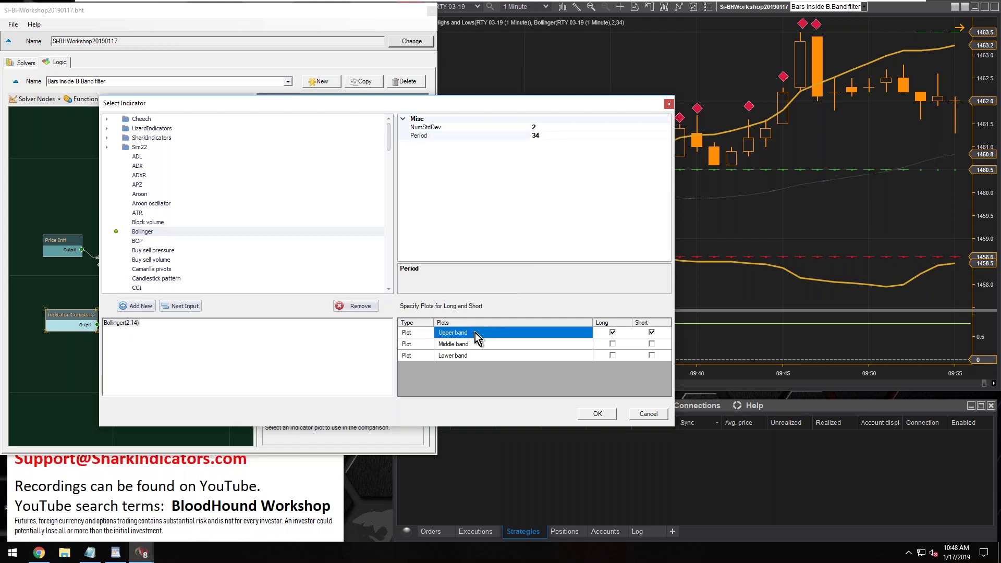
pyautogui.click(603, 332)
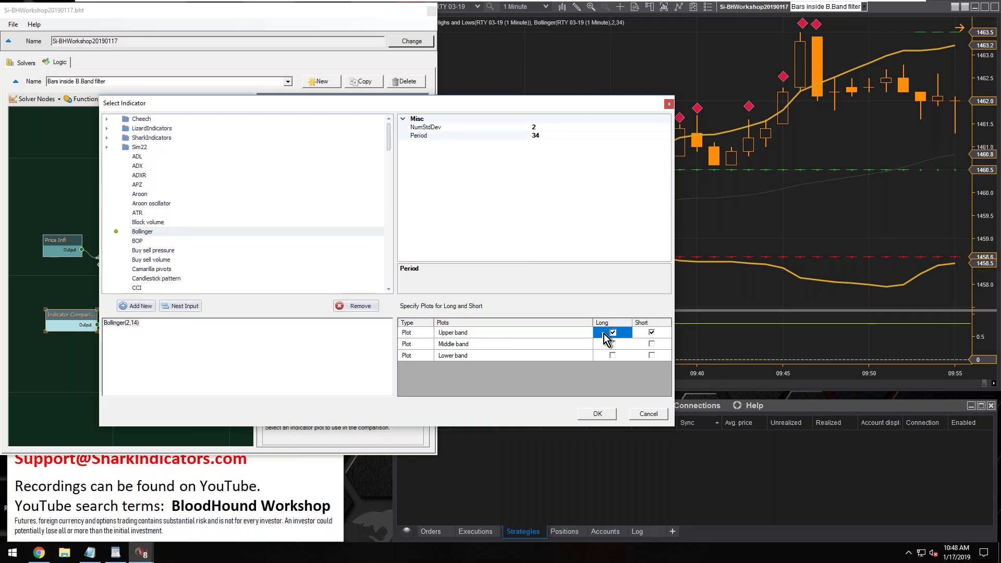
pyautogui.click(651, 358)
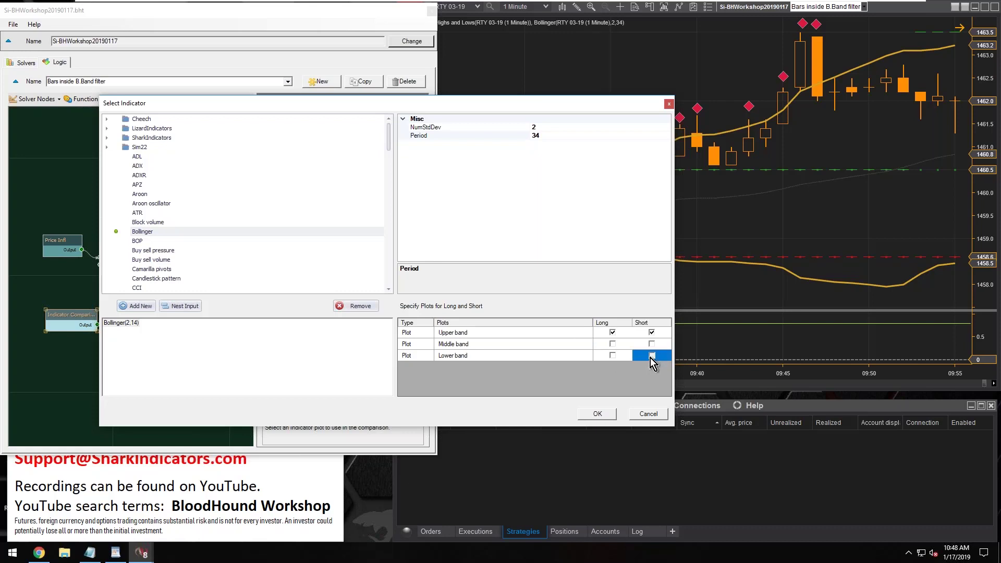
pyautogui.click(598, 415)
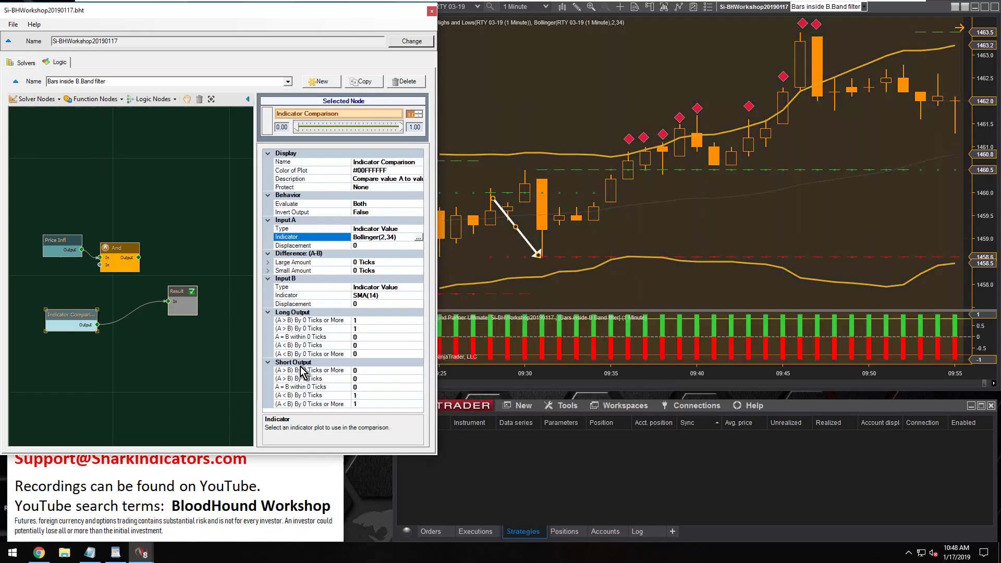
# Step: Set Input B Type to Price, with High for long signals and Low for short signals
pyautogui.click(417, 286)
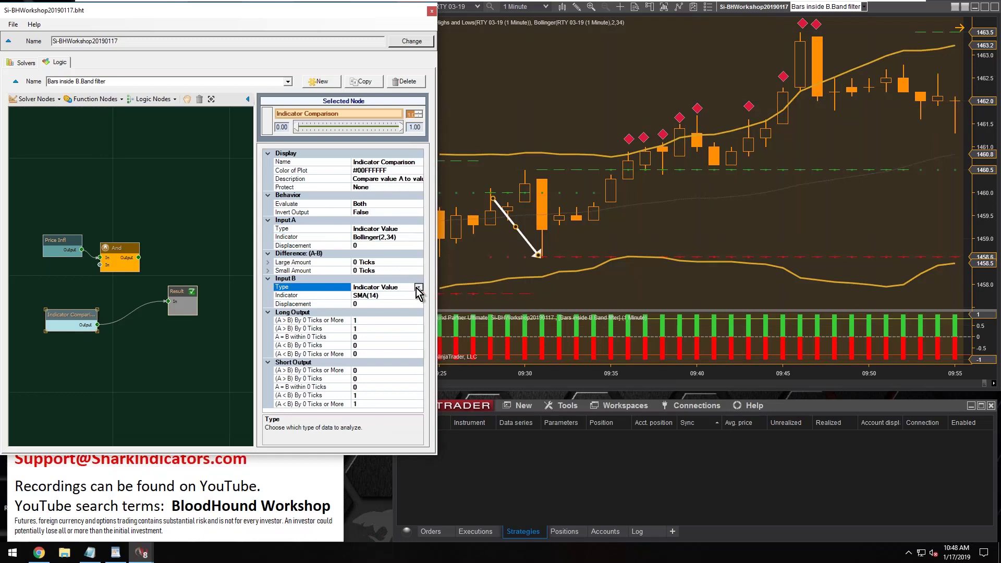
pyautogui.click(419, 287)
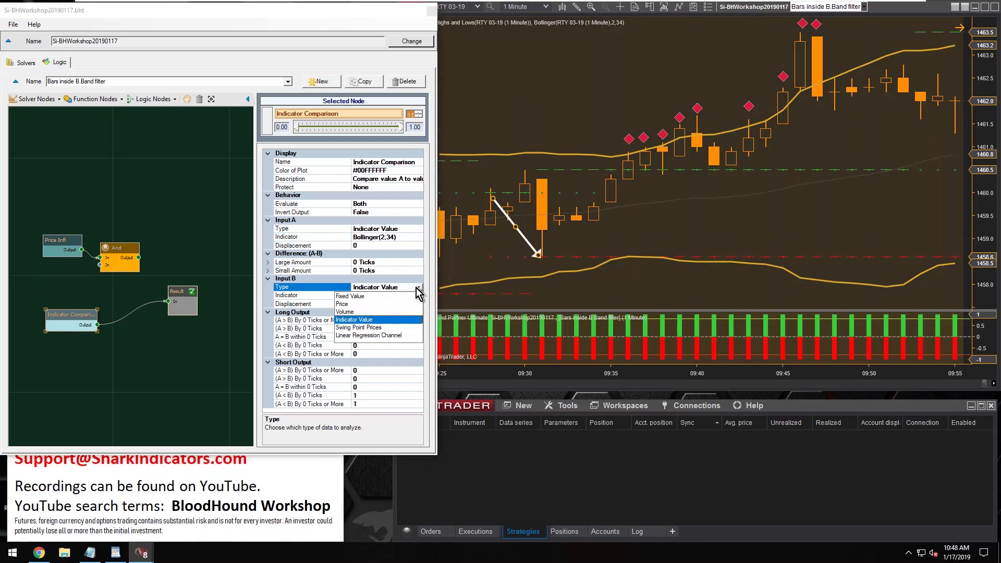
pyautogui.click(344, 305)
pyautogui.click(312, 296)
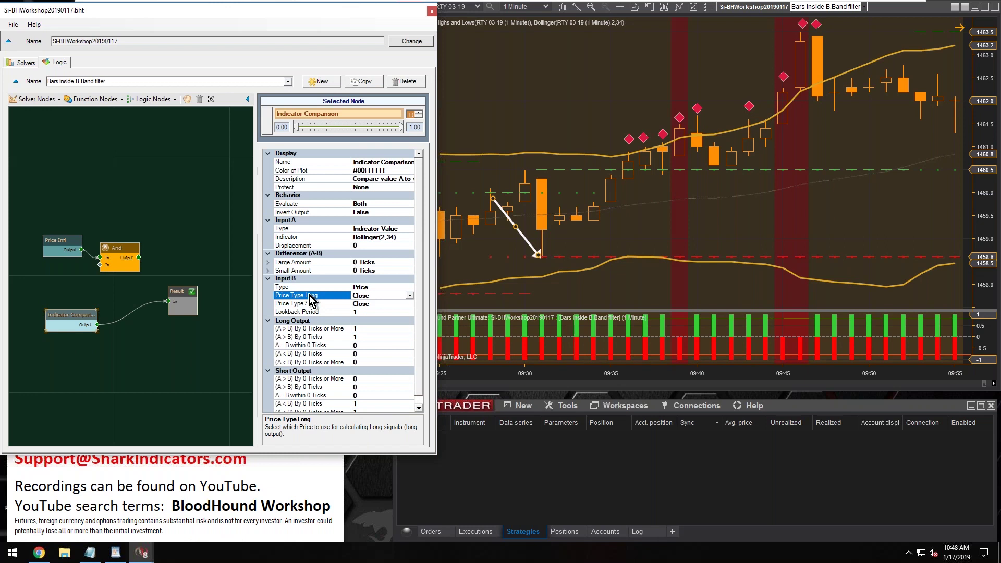
pyautogui.click(410, 297)
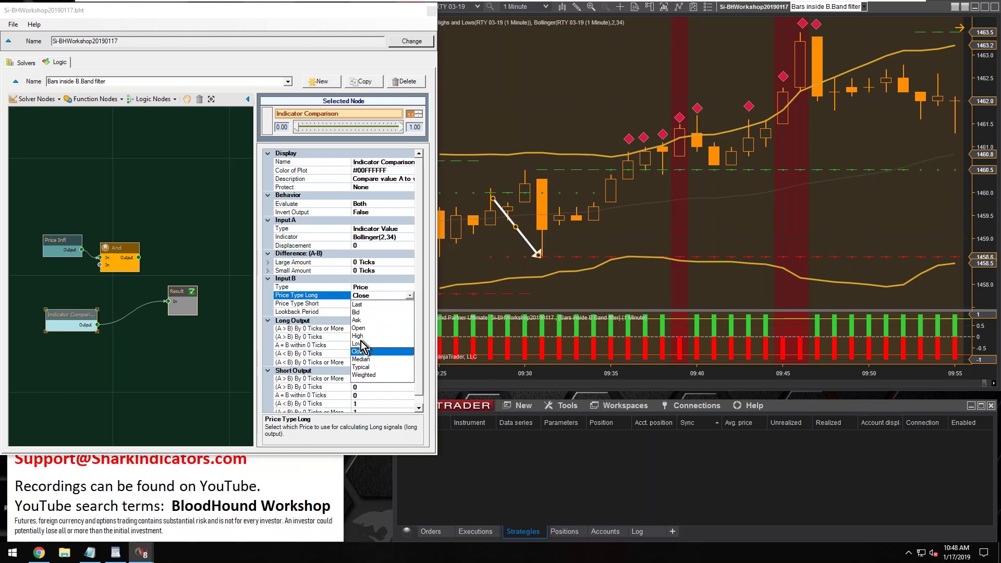
pyautogui.click(359, 336)
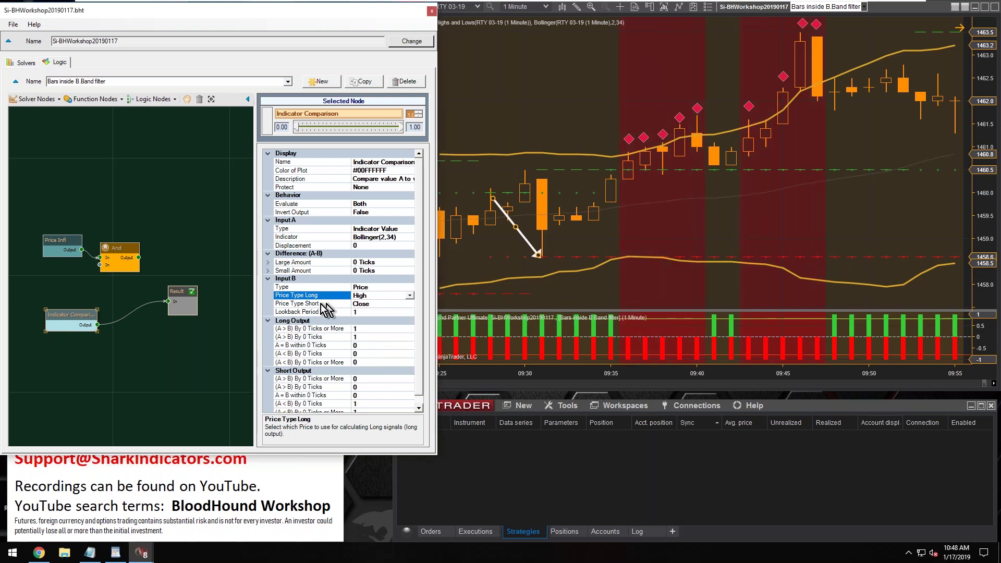
pyautogui.click(394, 304)
pyautogui.click(411, 304)
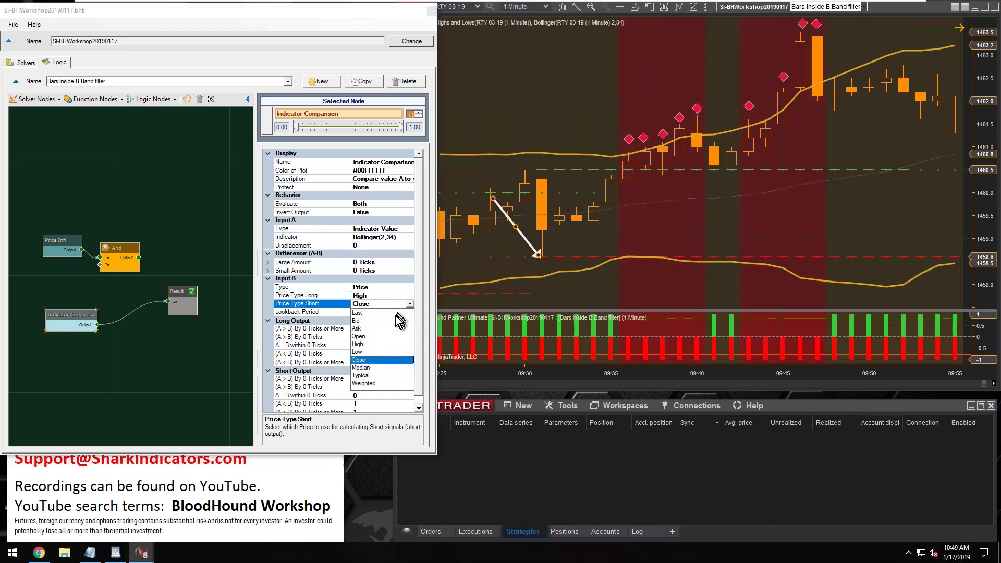
pyautogui.click(367, 358)
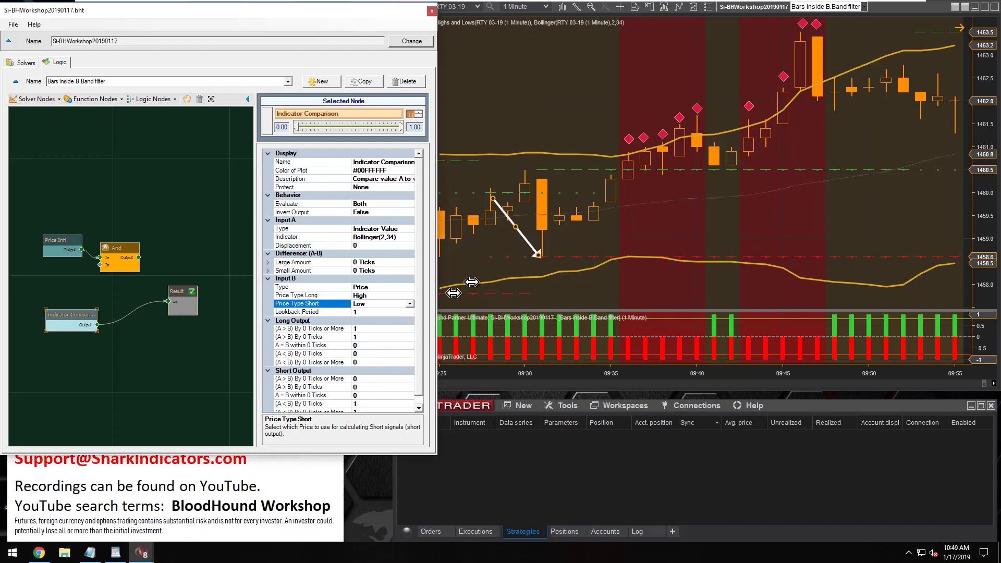
pyautogui.click(542, 284)
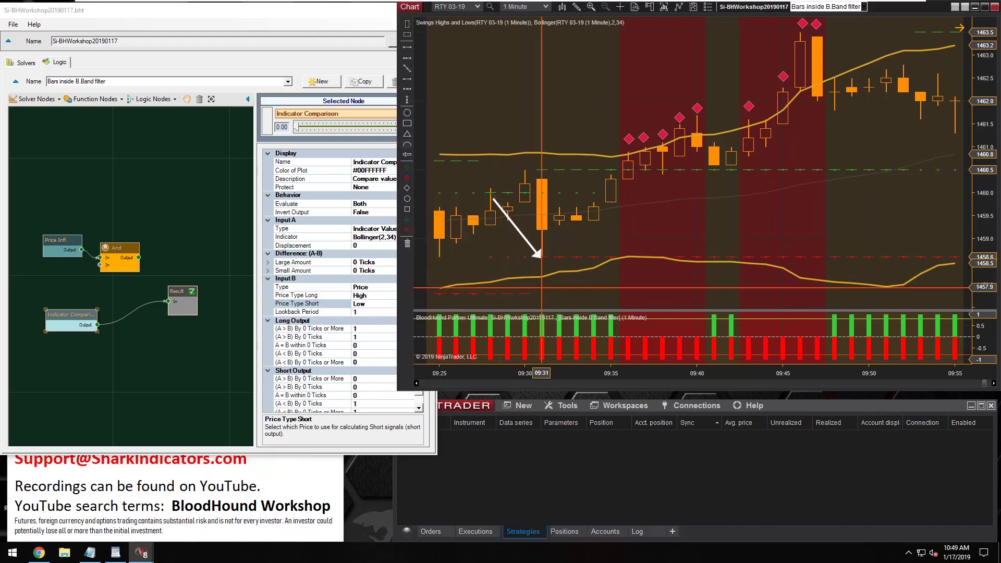
# Step: Enlarge the signal panel and point the white arrow at the candle touching the upper band
pyautogui.moveTo(523, 241)
pyautogui.mouseDown()
pyautogui.moveTo(566, 206)
pyautogui.moveTo(613, 126)
pyautogui.moveTo(609, 134)
pyautogui.moveTo(674, 105)
pyautogui.mouseUp()
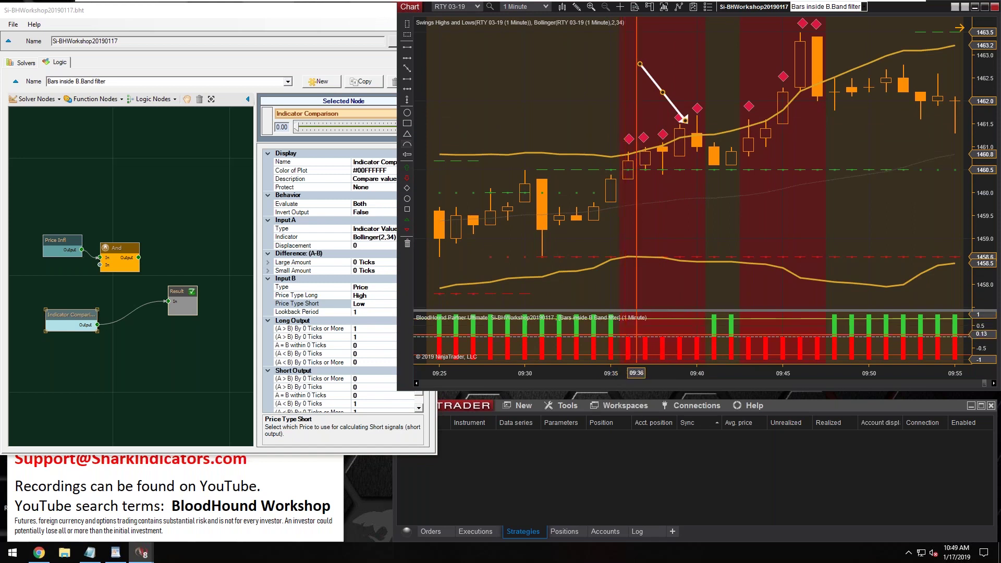
pyautogui.moveTo(677, 311); pyautogui.dragTo(676, 282)
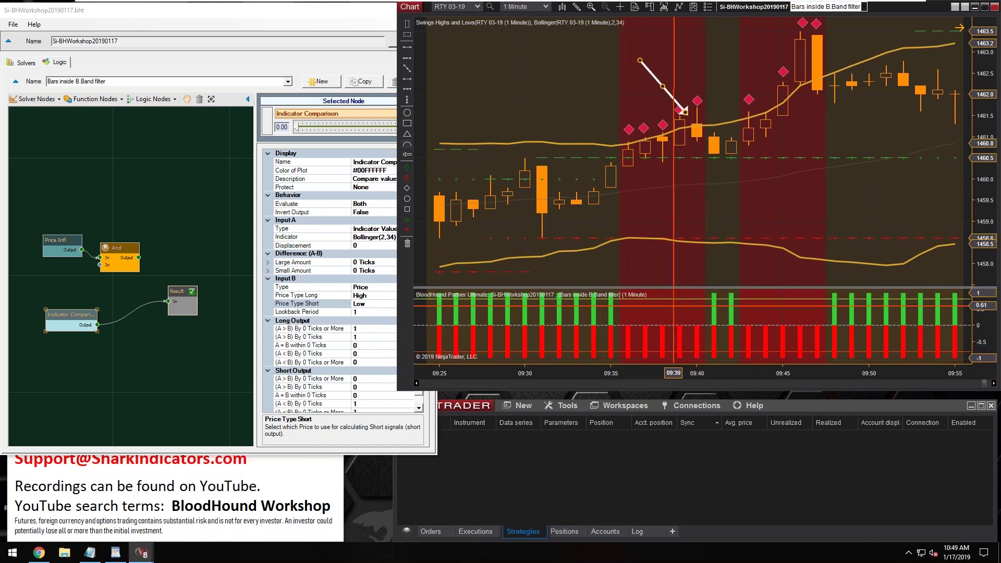
pyautogui.moveTo(679, 91); pyautogui.dragTo(728, 82)
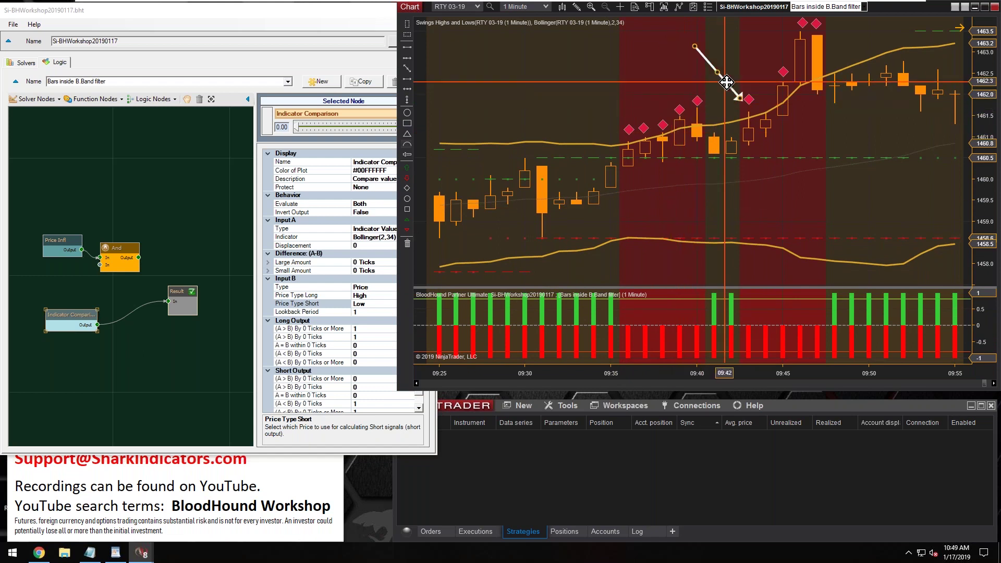
pyautogui.moveTo(728, 82); pyautogui.dragTo(766, 55)
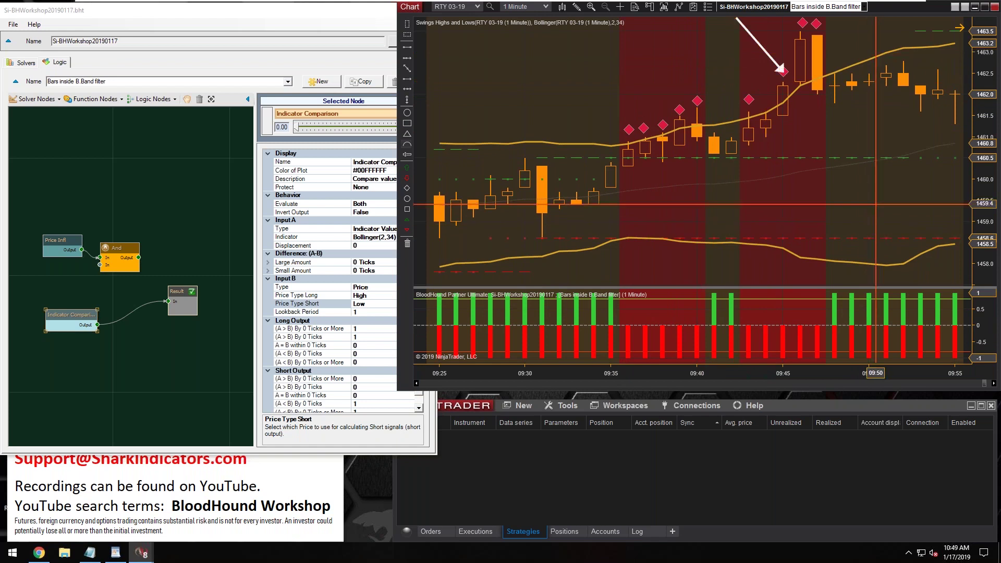
# Step: Pan to later bars and draw a second arrow at the 10:07 candle touching the lower band
pyautogui.moveTo(876, 204); pyautogui.dragTo(658, 207)
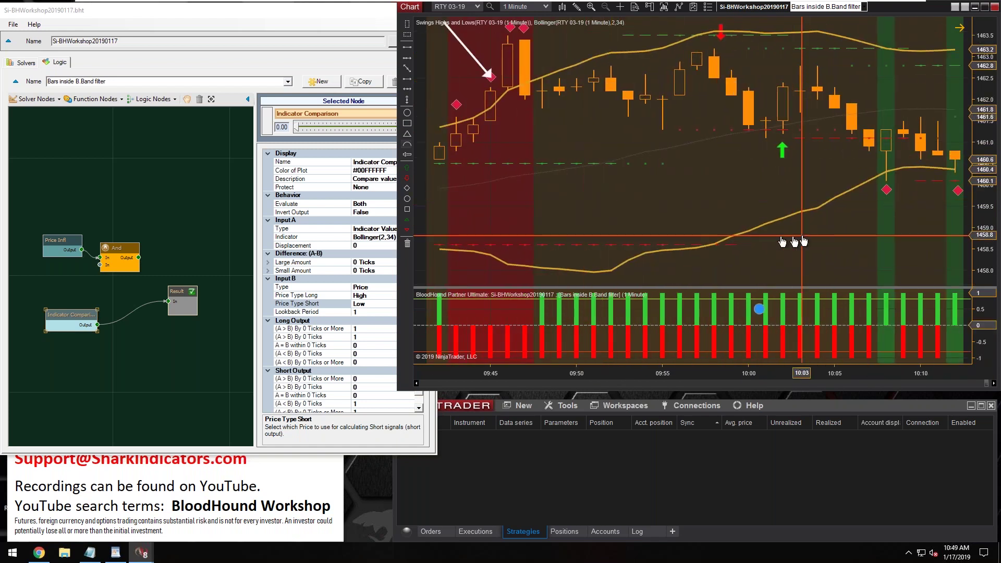
pyautogui.moveTo(794, 241); pyautogui.dragTo(674, 239)
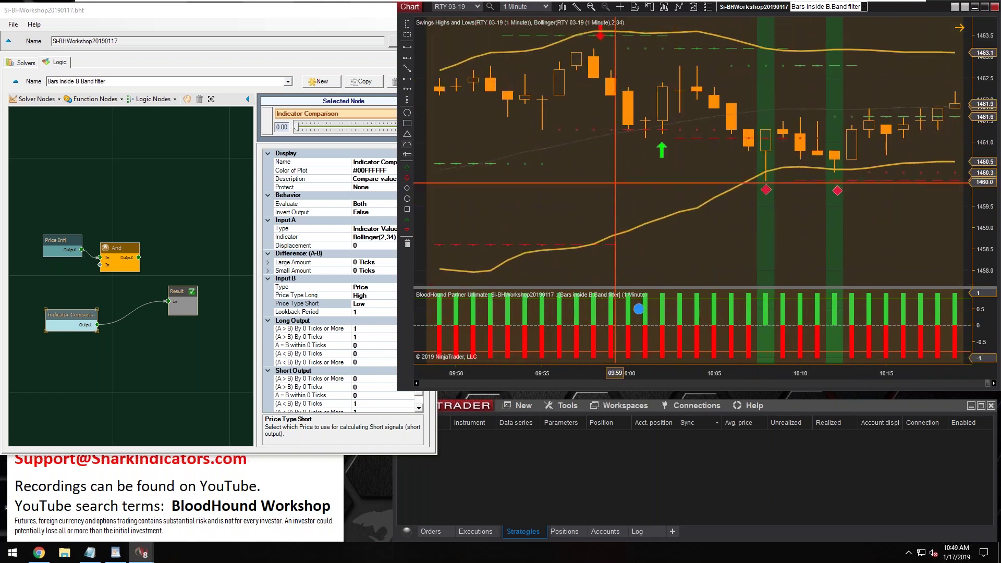
pyautogui.click(409, 84)
pyautogui.click(689, 246)
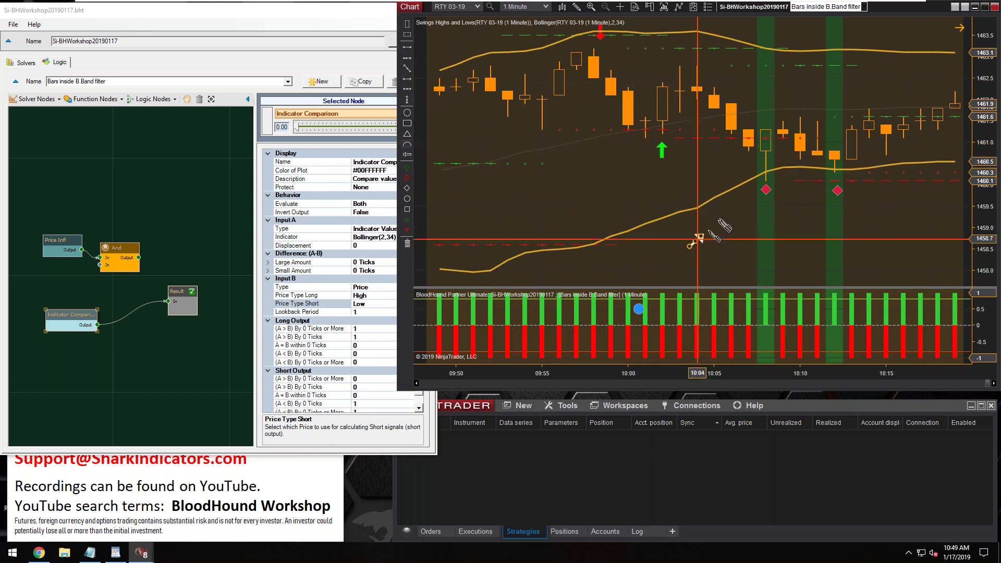
pyautogui.click(756, 198)
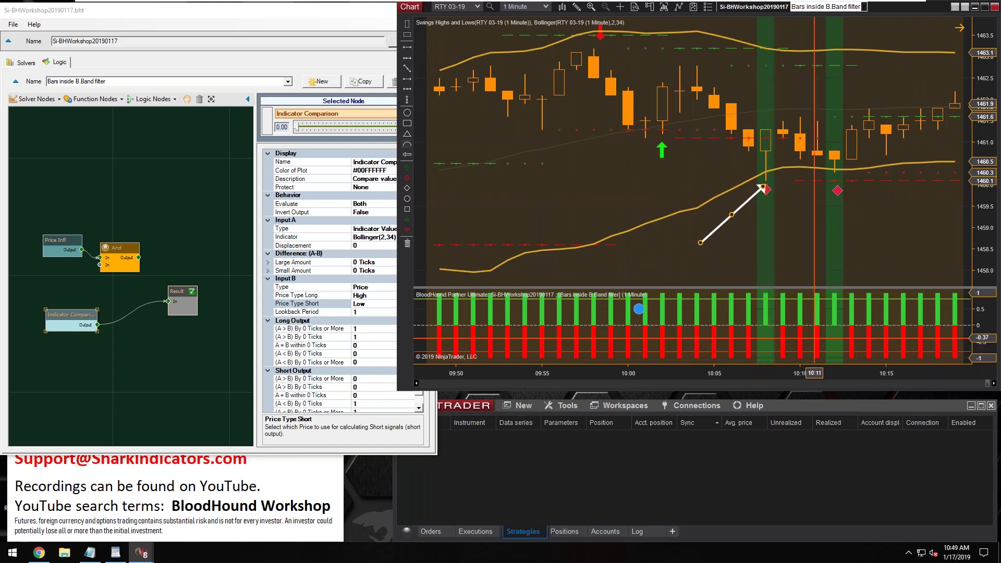
pyautogui.moveTo(743, 205)
pyautogui.mouseDown()
pyautogui.moveTo(810, 207)
pyautogui.moveTo(746, 208)
pyautogui.mouseUp()
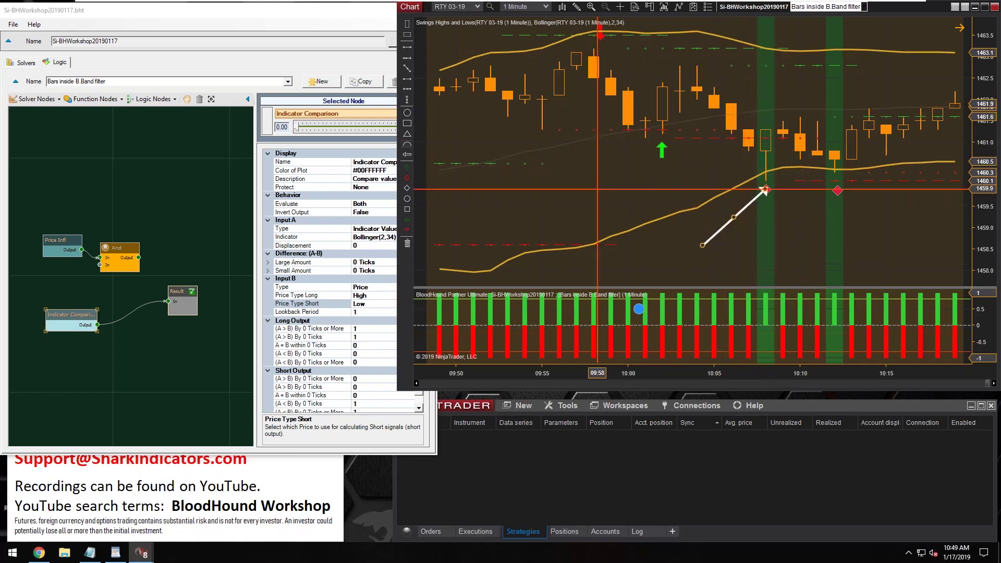
pyautogui.scroll(3, 777, 176)
pyautogui.scroll(-1, 777, 176)
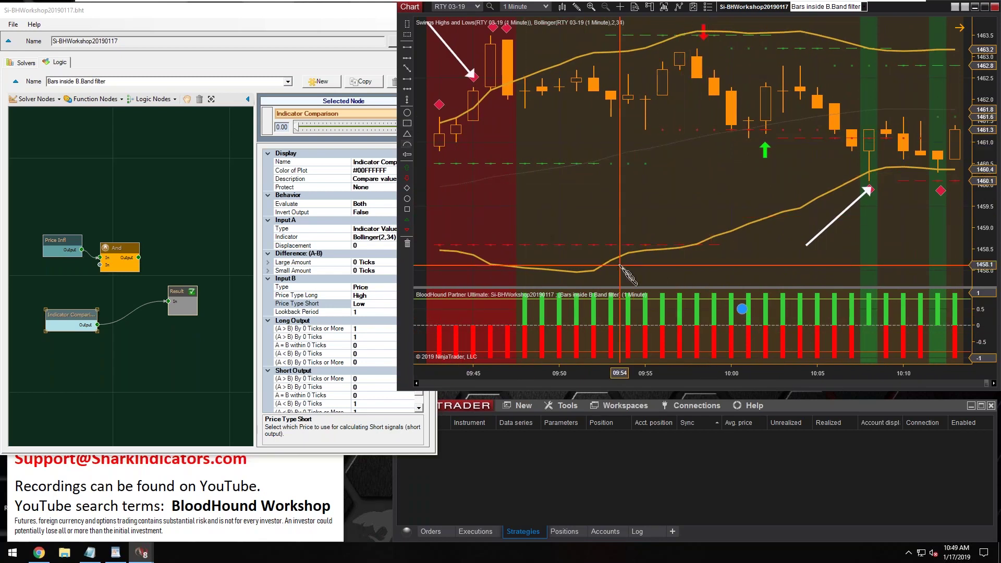
# Step: Box the 09:55–09:56 signal bars in the indicator pane and shift the Indicator Comparison node left
pyautogui.moveTo(626, 294); pyautogui.dragTo(666, 358)
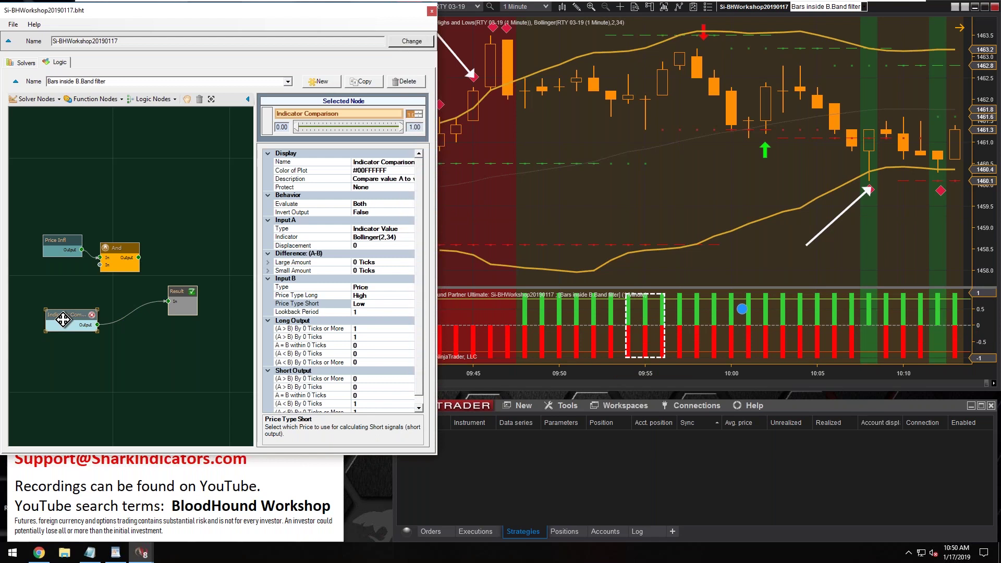
pyautogui.moveTo(63, 320); pyautogui.dragTo(57, 324)
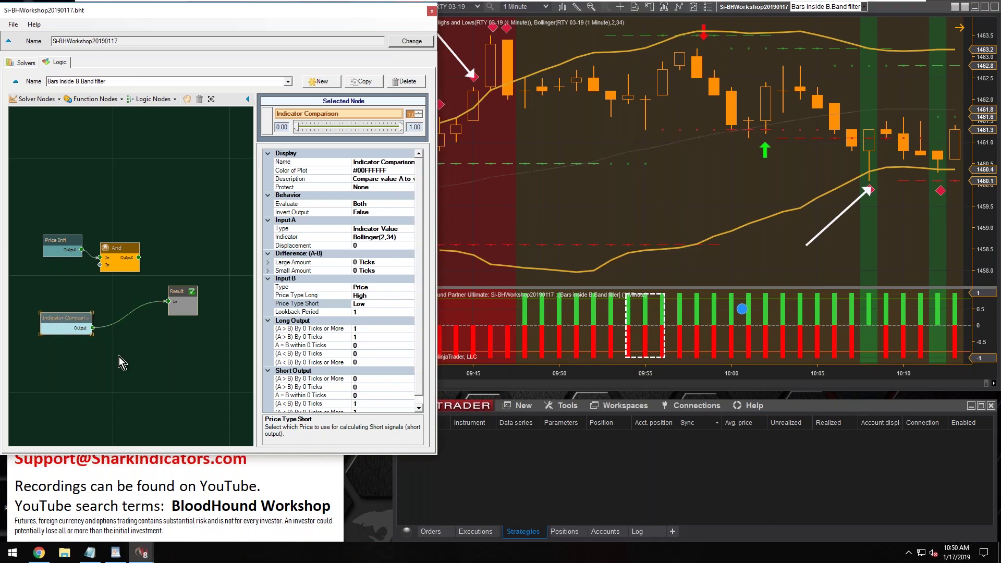
pyautogui.doubleClick(367, 163)
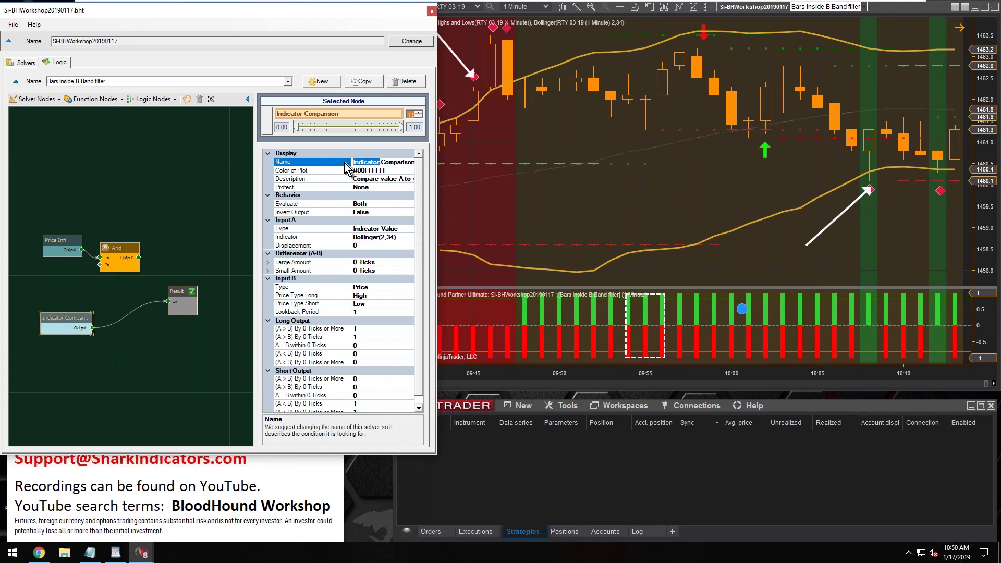
# Step: Rename the comparison node to 'B.Bands / HiLo Comp'
pyautogui.write('Bollinger Band / HiLo')
pyautogui.press('Return')
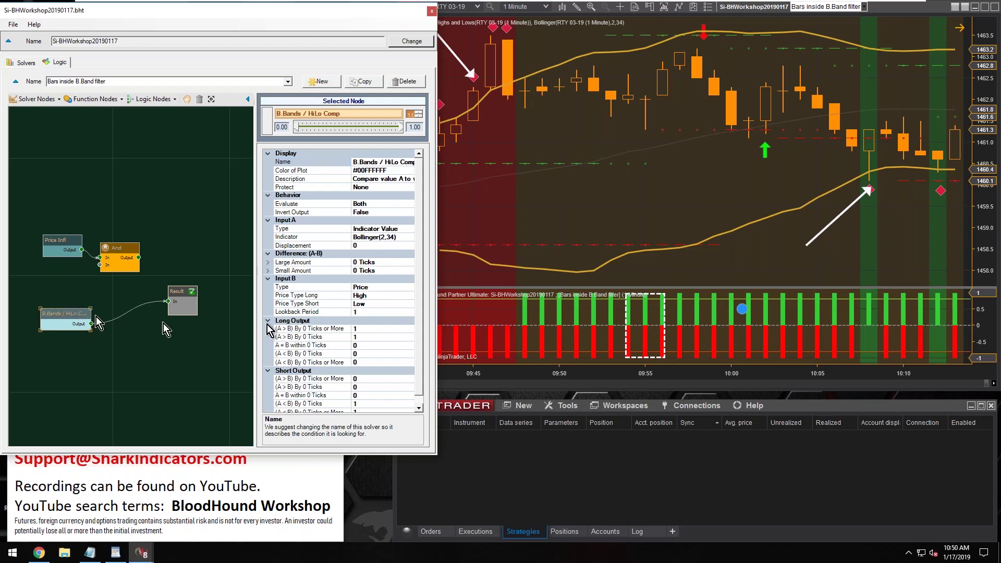
pyautogui.click(679, 305)
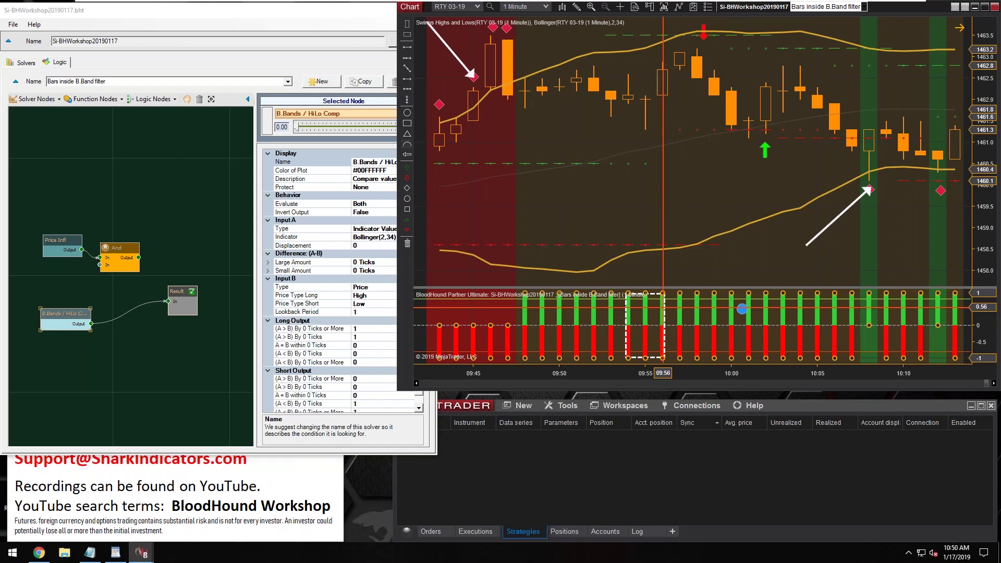
# Step: Drag the dashed box left to outline the 09:49–09:50 signal bars
pyautogui.middleClick(664, 308)
pyautogui.middleClick(663, 308)
pyautogui.moveTo(664, 309); pyautogui.dragTo(663, 309)
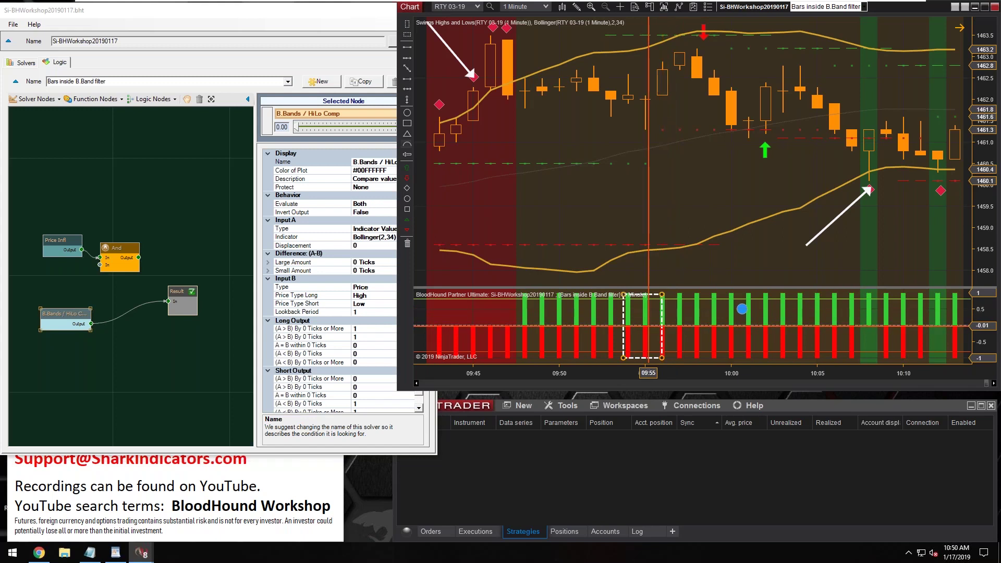
pyautogui.moveTo(647, 319)
pyautogui.mouseDown()
pyautogui.moveTo(508, 316)
pyautogui.moveTo(629, 326)
pyautogui.mouseUp()
pyautogui.moveTo(680, 268); pyautogui.dragTo(623, 312)
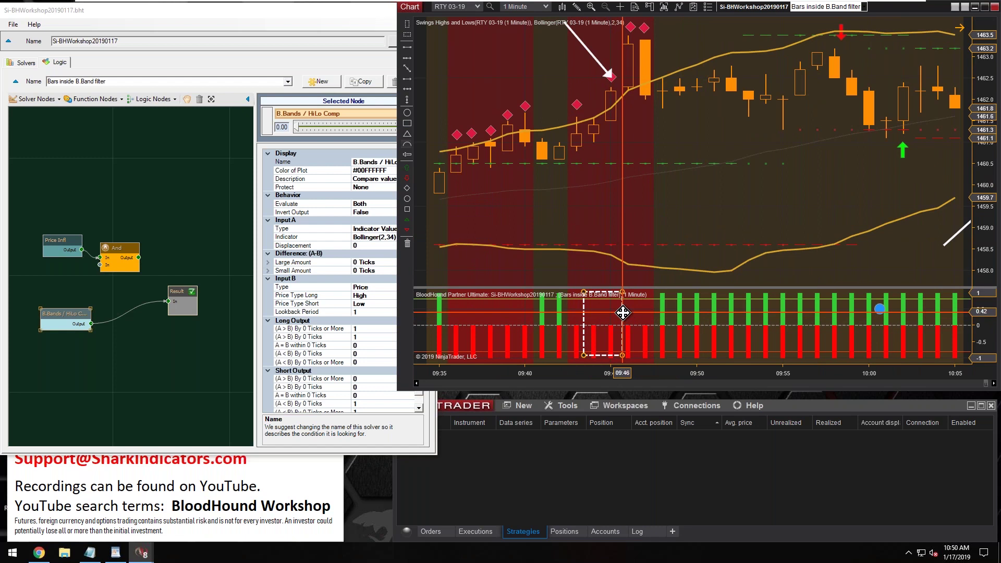
pyautogui.moveTo(624, 312); pyautogui.dragTo(699, 314)
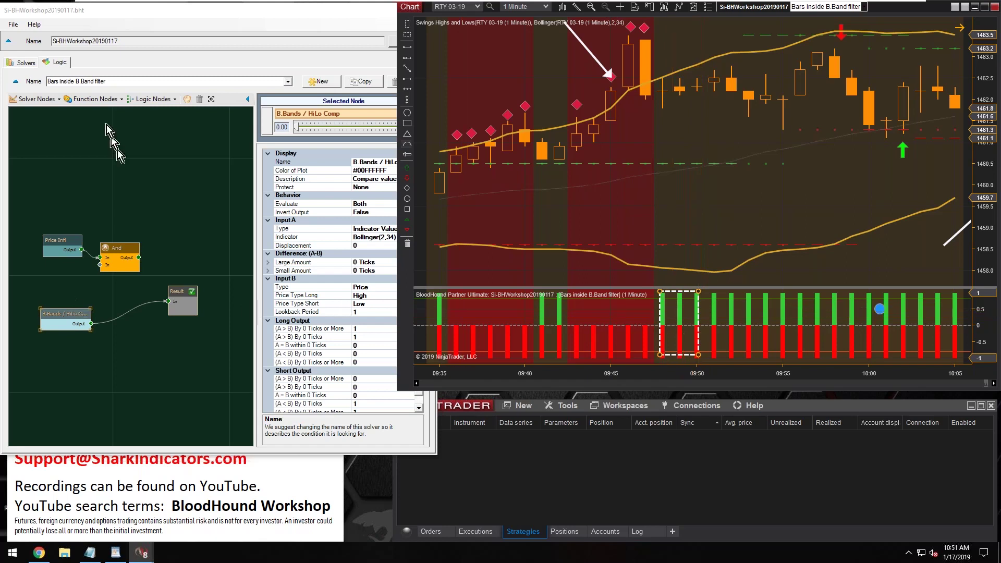
# Step: Add a Long/Short Modifier node beside B.Bands / HiLo Comp and tidy the node layout
pyautogui.click(92, 103)
pyautogui.click(92, 104)
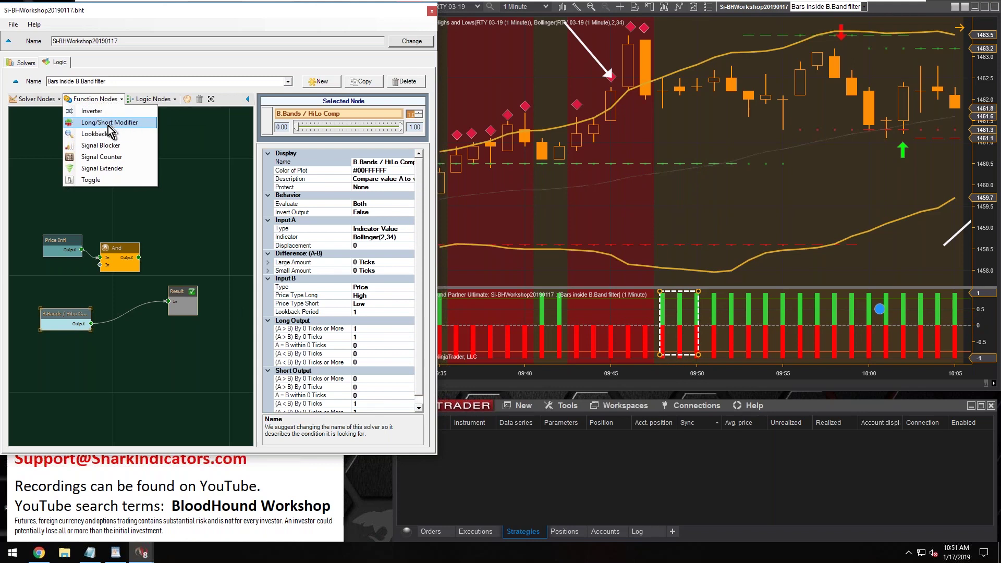
pyautogui.click(111, 122)
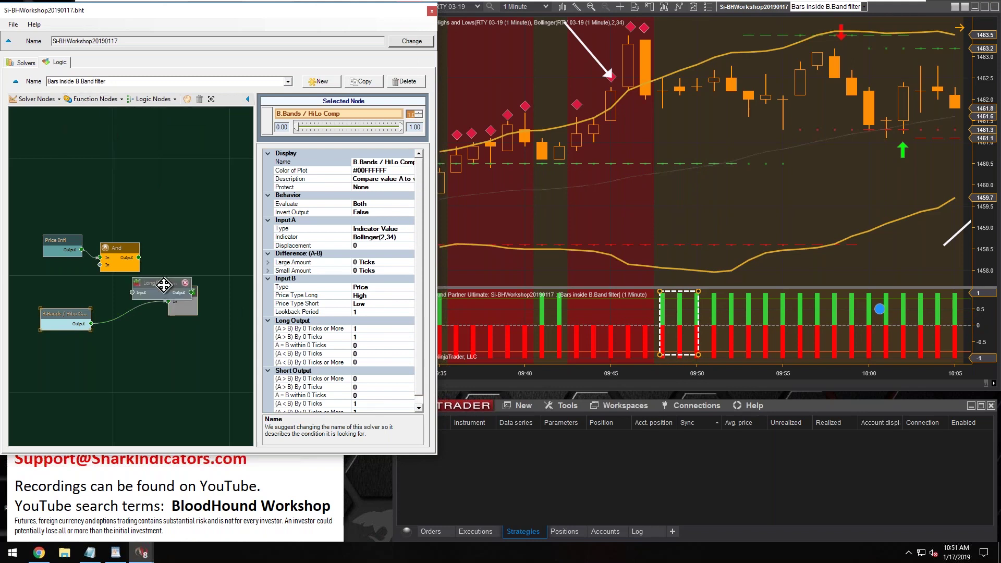
pyautogui.click(139, 319)
pyautogui.moveTo(89, 319); pyautogui.dragTo(83, 320)
pyautogui.moveTo(174, 293); pyautogui.dragTo(195, 289)
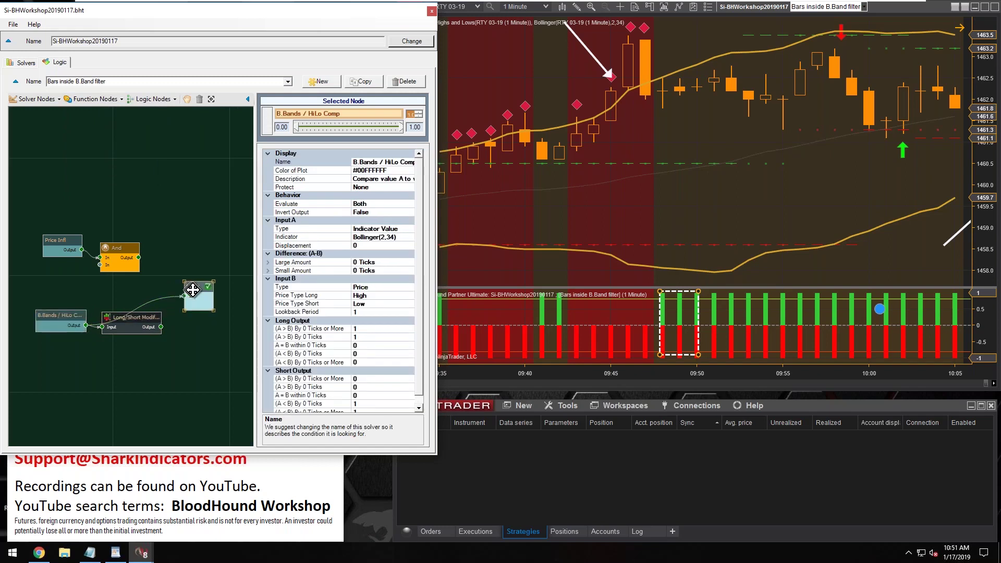
pyautogui.scroll(1, 199, 336)
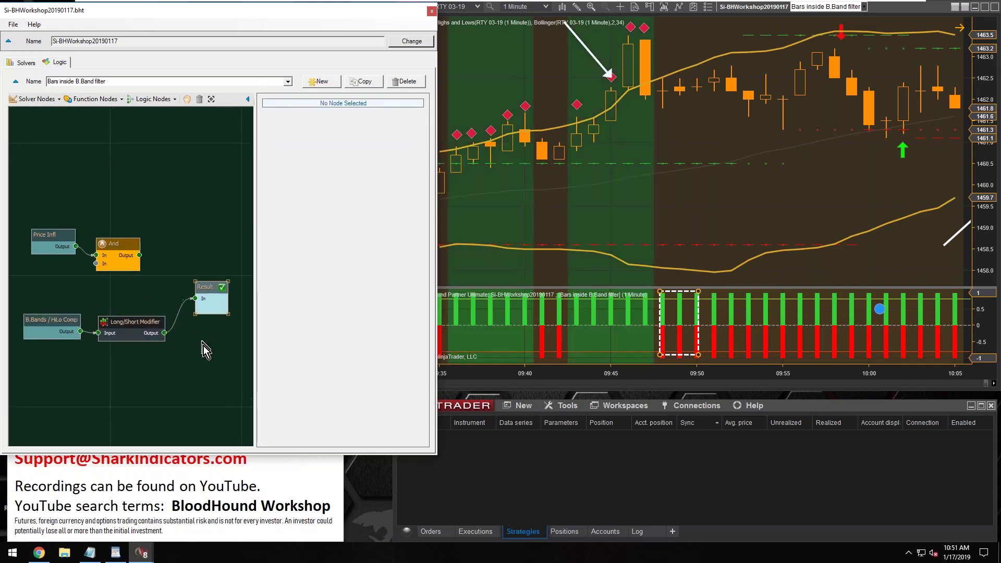
pyautogui.click(123, 324)
pyautogui.moveTo(123, 324); pyautogui.dragTo(120, 324)
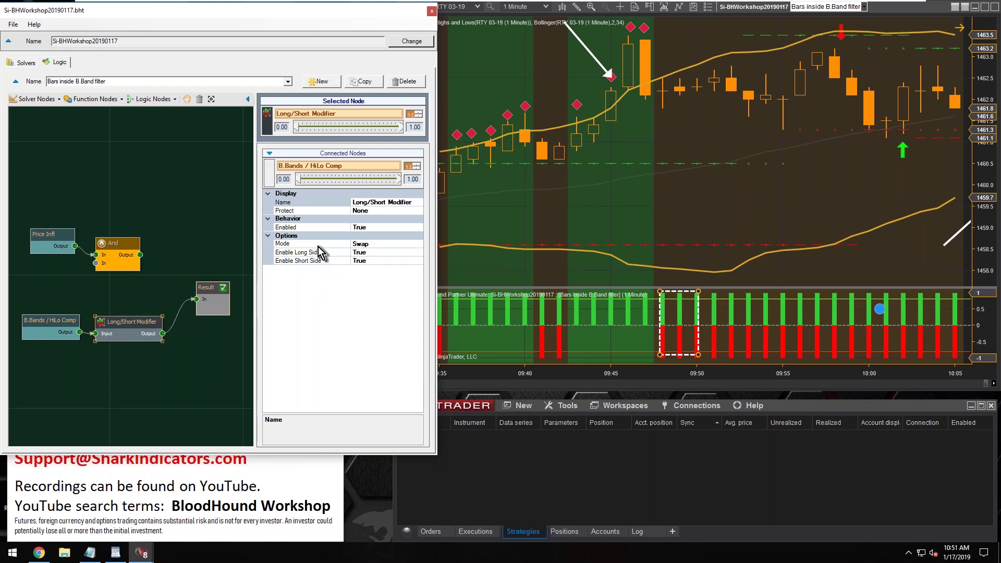
# Step: Set the Long/Short Modifier's Mode to Product
pyautogui.click(375, 243)
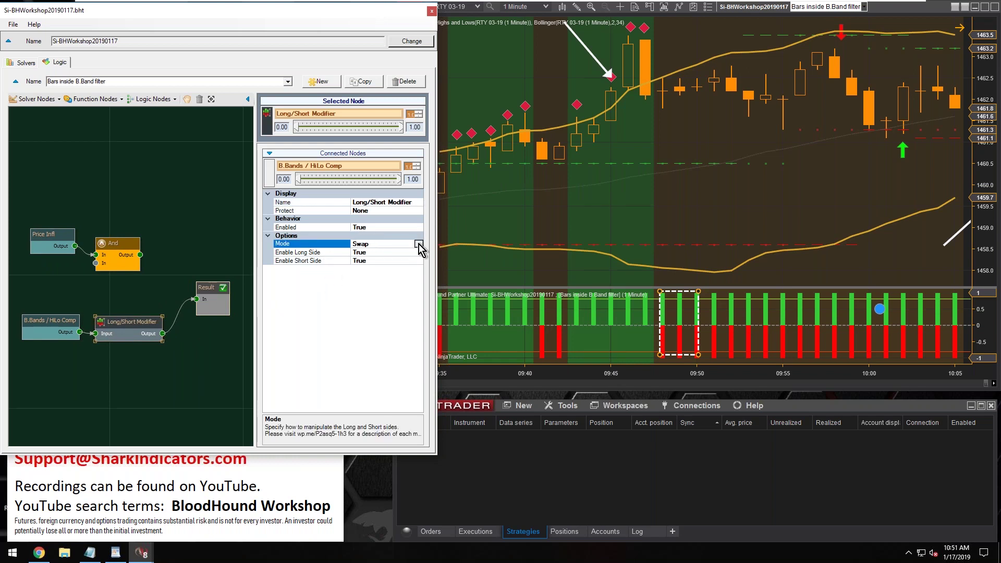
pyautogui.click(418, 244)
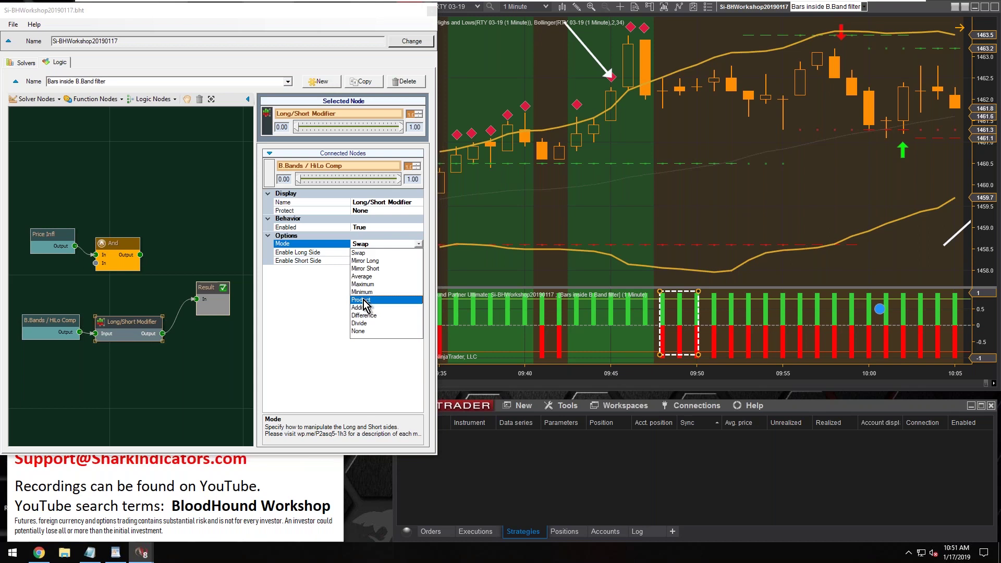
pyautogui.click(363, 301)
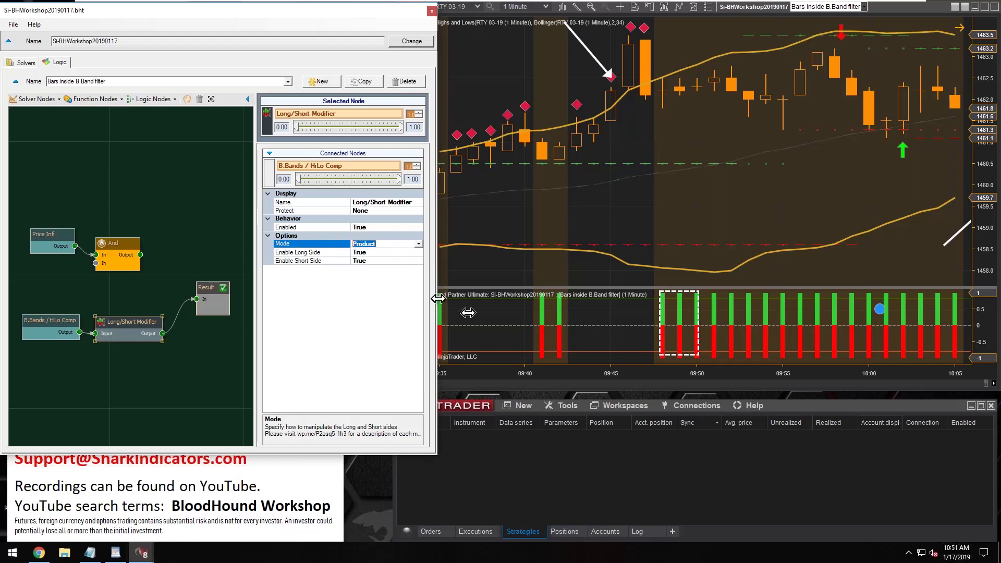
# Step: Stretch the dashed marker box to span roughly 09:43–09:47 and lower the modifier node
pyautogui.click(630, 315)
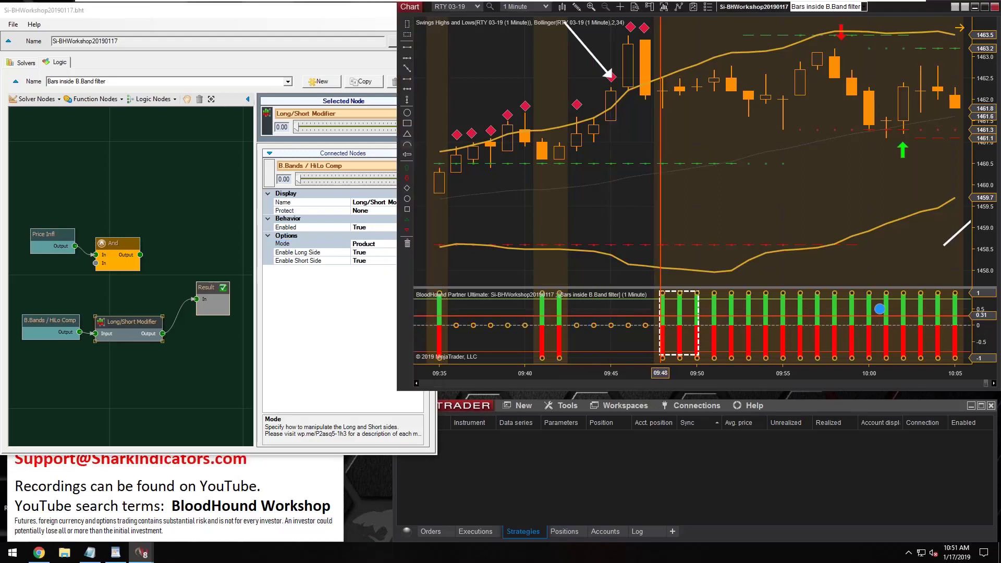
pyautogui.click(688, 354)
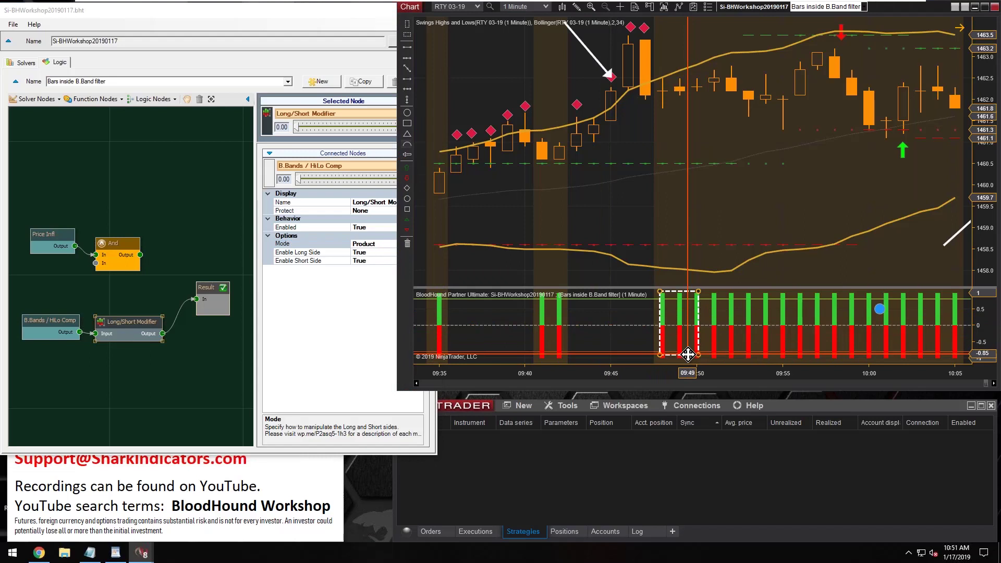
pyautogui.moveTo(675, 355); pyautogui.dragTo(609, 315)
pyautogui.moveTo(611, 357); pyautogui.dragTo(569, 357)
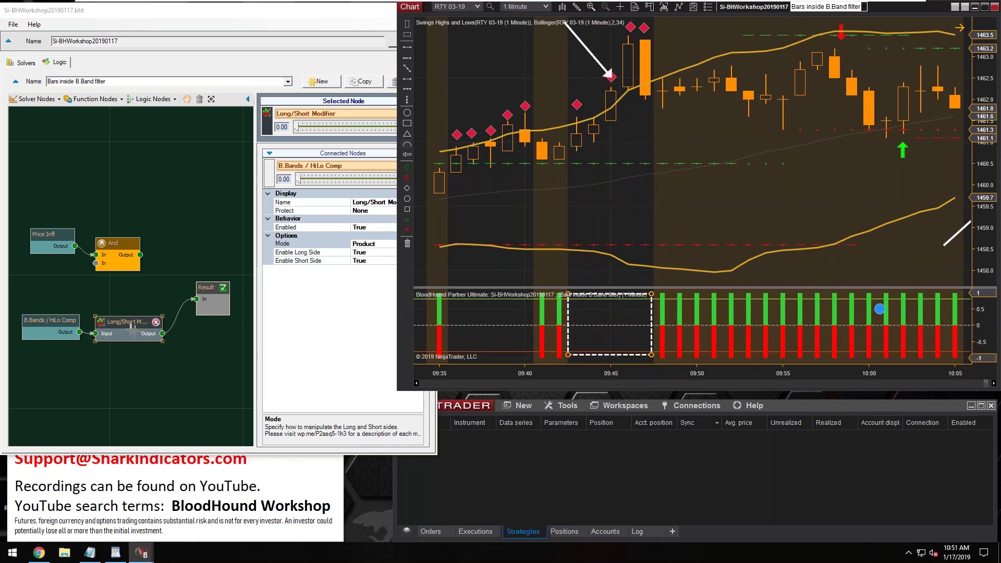
pyautogui.moveTo(122, 325); pyautogui.dragTo(113, 349)
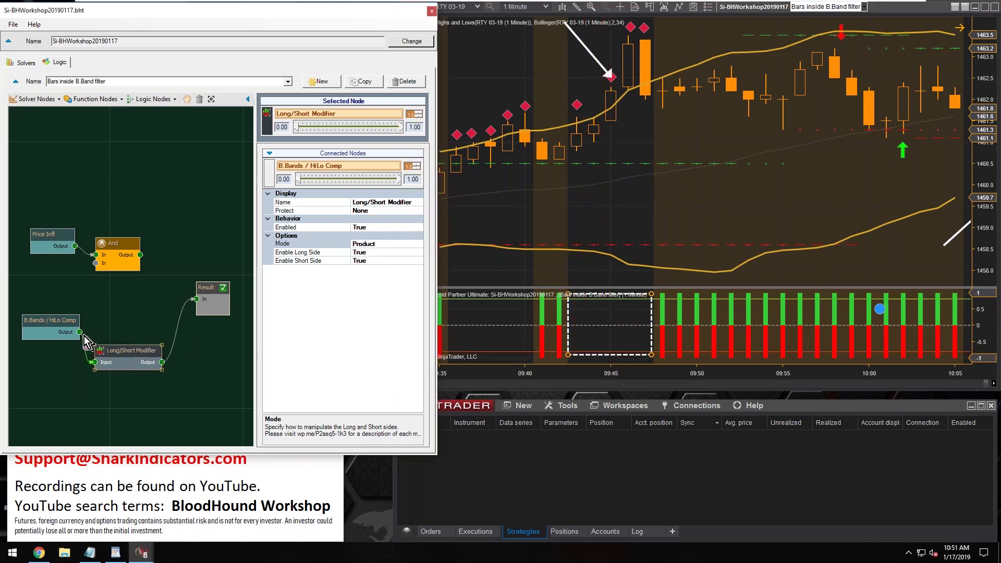
# Step: Compare the chart signals, then wire the Long/Short Modifier output back into Result
pyautogui.click(600, 351)
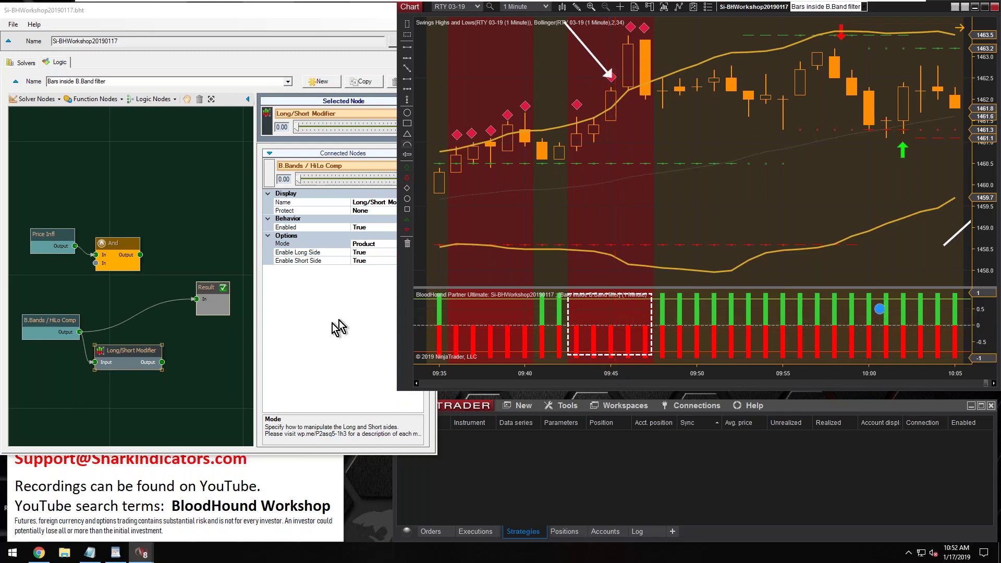
pyautogui.moveTo(152, 359); pyautogui.dragTo(125, 345)
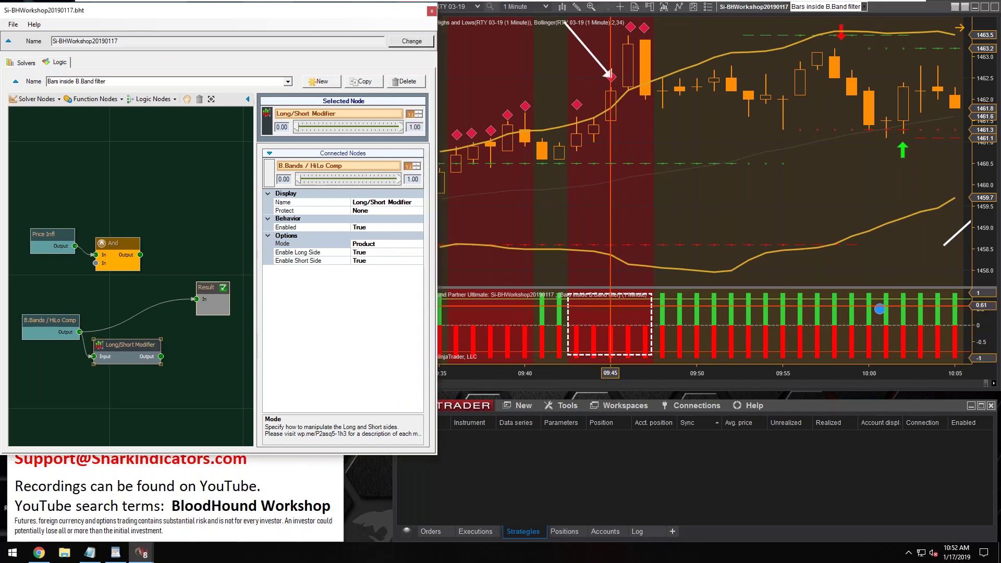
pyautogui.click(609, 308)
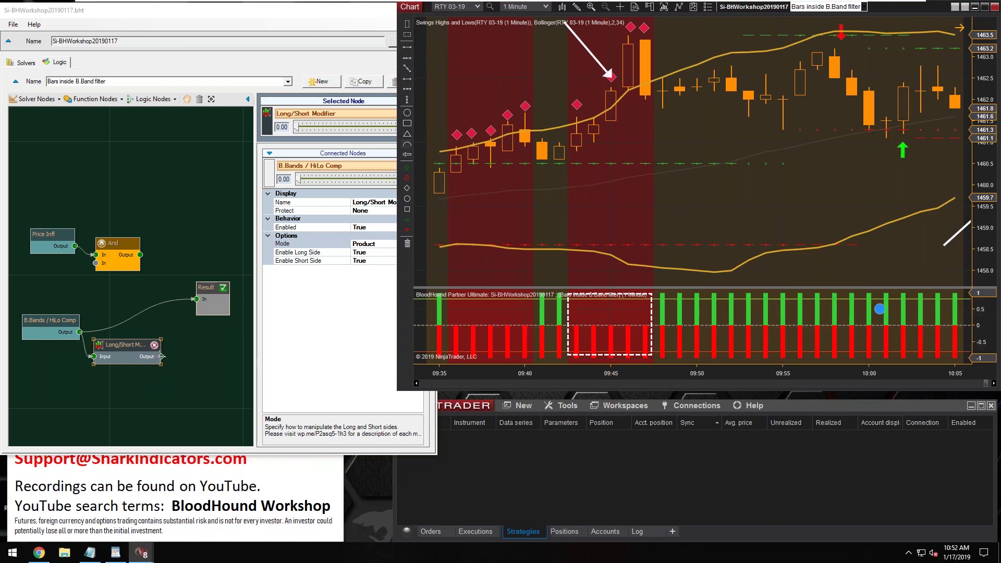
pyautogui.moveTo(161, 356); pyautogui.dragTo(196, 299)
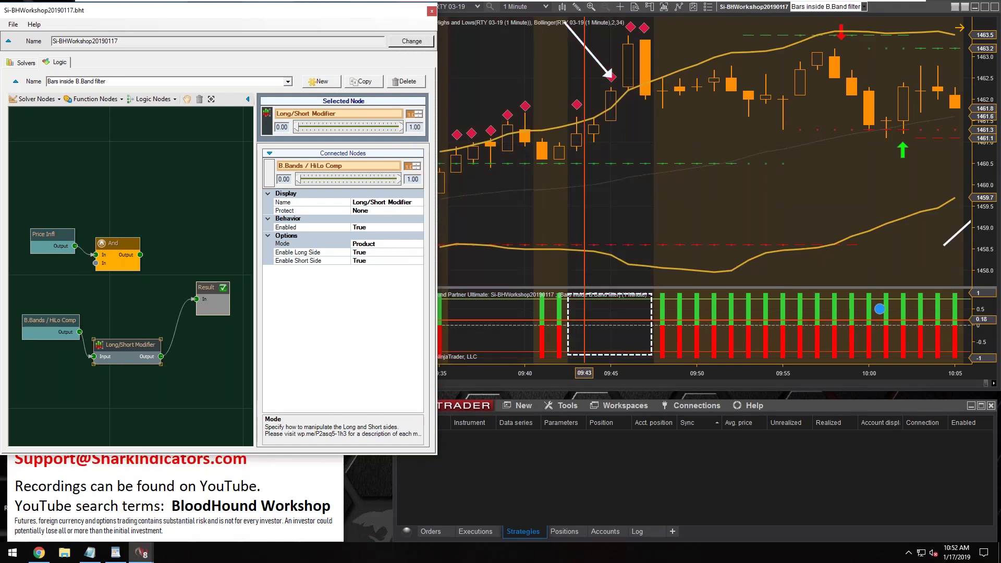
# Step: Pan the chart and aim the white arrow at the 10:07 bar on the lower band
pyautogui.moveTo(588, 313); pyautogui.dragTo(632, 313)
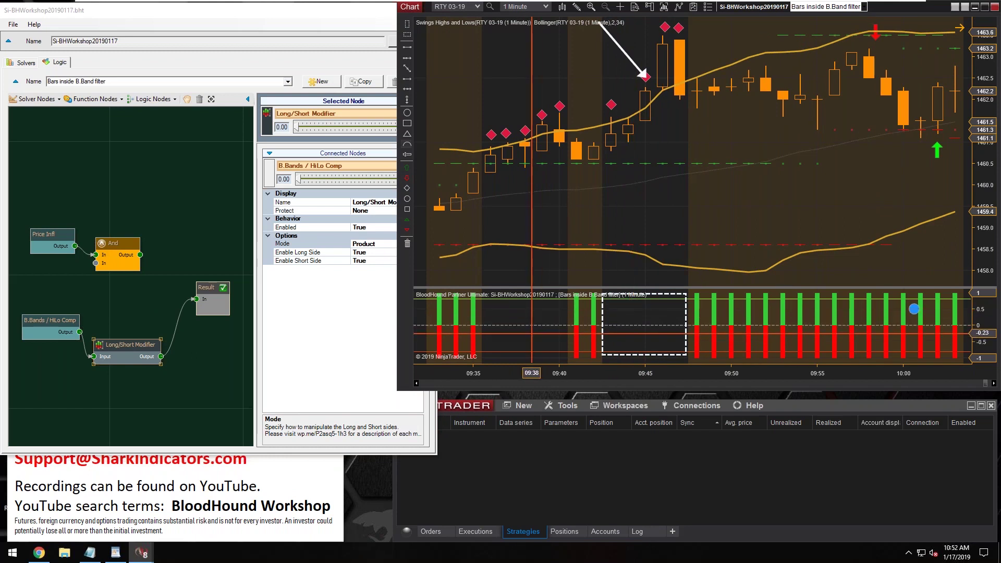
pyautogui.scroll(-5, 652, 257)
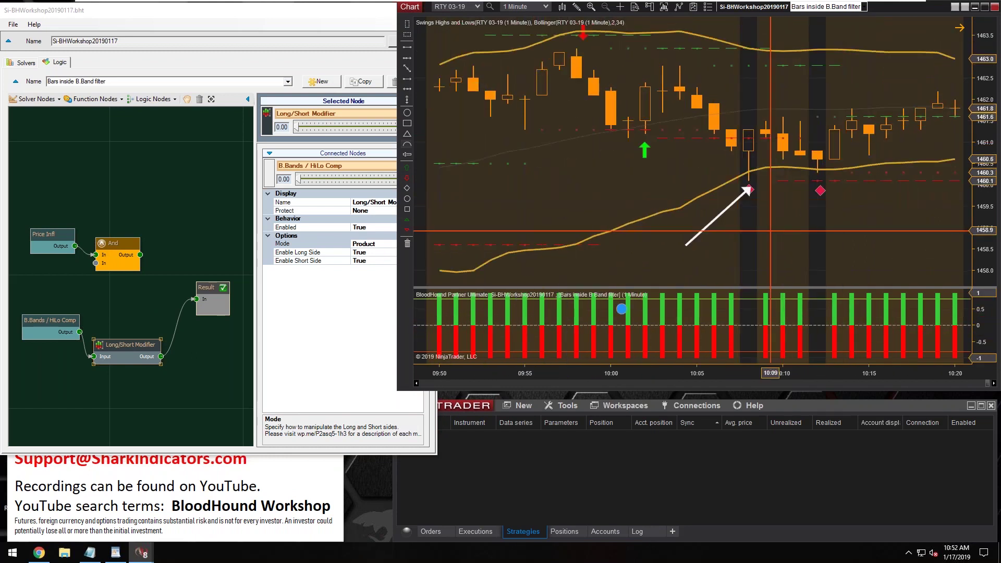
pyautogui.scroll(-1, 751, 208)
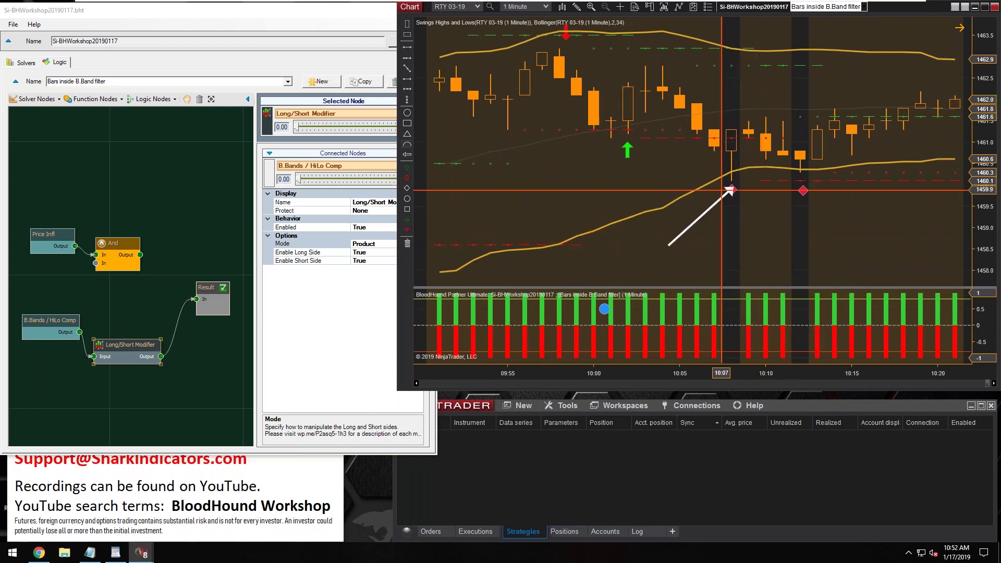
pyautogui.moveTo(721, 191)
pyautogui.mouseDown()
pyautogui.moveTo(718, 180)
pyautogui.moveTo(718, 194)
pyautogui.mouseUp()
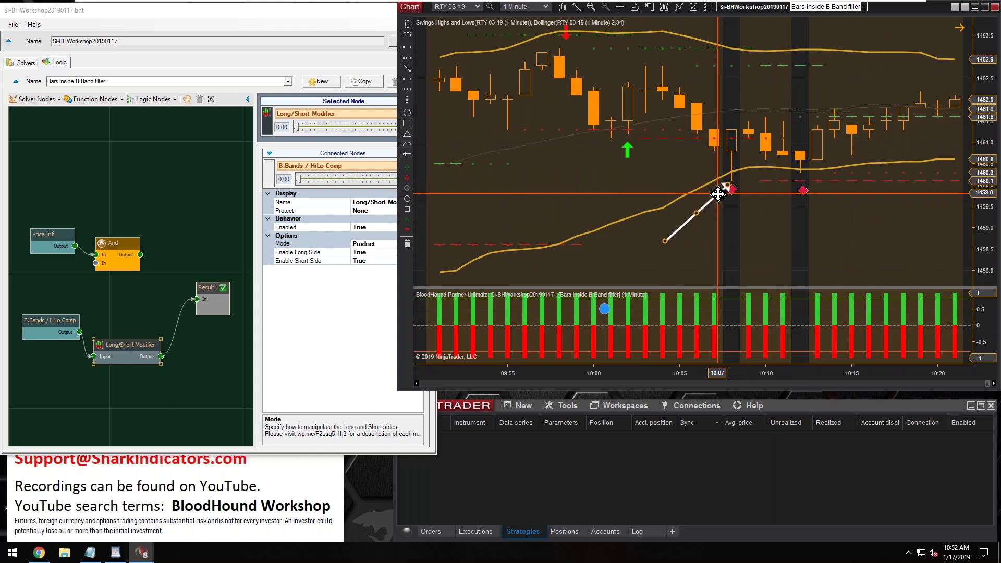
pyautogui.moveTo(718, 194)
pyautogui.mouseDown()
pyautogui.moveTo(746, 180)
pyautogui.moveTo(735, 186)
pyautogui.mouseUp()
pyautogui.click(411, 203)
pyautogui.moveTo(414, 203); pyautogui.dragTo(340, 205)
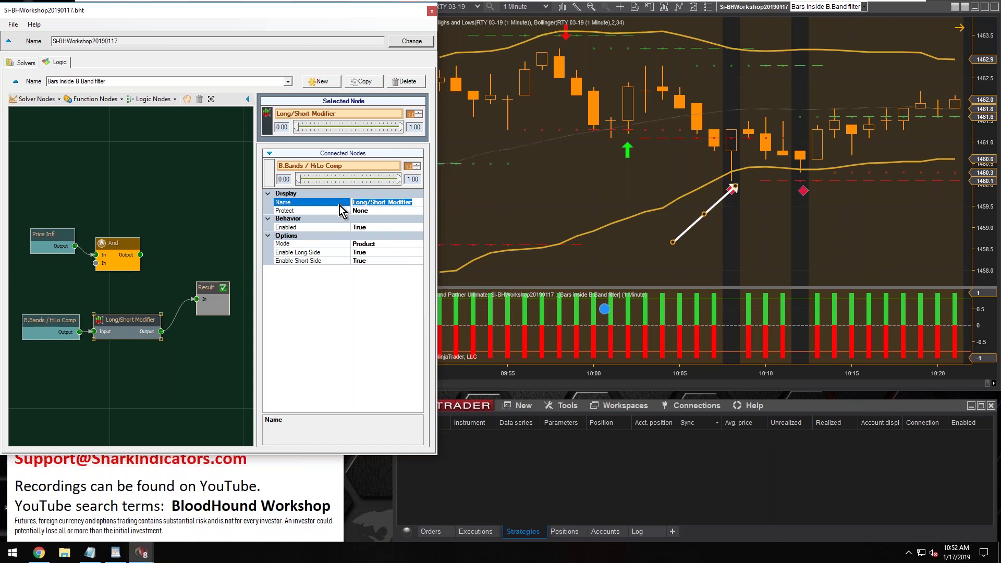
# Step: Rename the modifier node 'Product' and rearrange the And, Result and Price Infl nodes
pyautogui.write('Product')
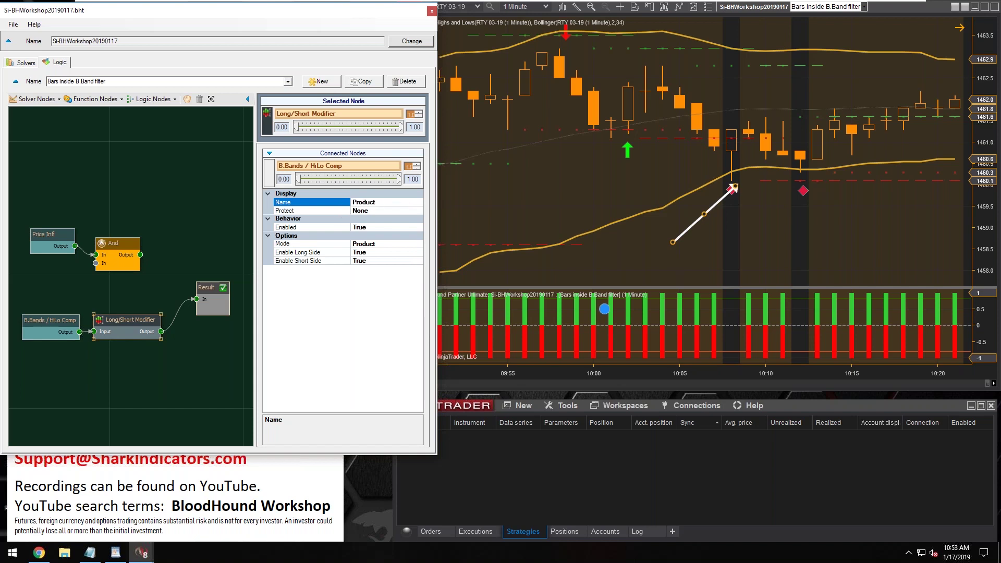
pyautogui.click(113, 323)
pyautogui.moveTo(134, 268); pyautogui.dragTo(192, 277)
pyautogui.moveTo(204, 288); pyautogui.dragTo(219, 290)
pyautogui.moveTo(167, 264); pyautogui.dragTo(168, 273)
pyautogui.moveTo(40, 239); pyautogui.dragTo(50, 240)
# Step: Pan back to the 09:30–09:57 bars and aim the white arrow at the 09:46 bar
pyautogui.moveTo(675, 179); pyautogui.dragTo(914, 169)
pyautogui.moveTo(679, 151); pyautogui.dragTo(832, 149)
pyautogui.moveTo(719, 72)
pyautogui.mouseDown()
pyautogui.moveTo(643, 86)
pyautogui.moveTo(632, 114)
pyautogui.moveTo(574, 142)
pyautogui.moveTo(751, 73)
pyautogui.moveTo(766, 82)
pyautogui.moveTo(635, 113)
pyautogui.moveTo(709, 112)
pyautogui.moveTo(746, 83)
pyautogui.moveTo(737, 78)
pyautogui.moveTo(755, 89)
pyautogui.moveTo(769, 79)
pyautogui.moveTo(755, 89)
pyautogui.mouseUp()
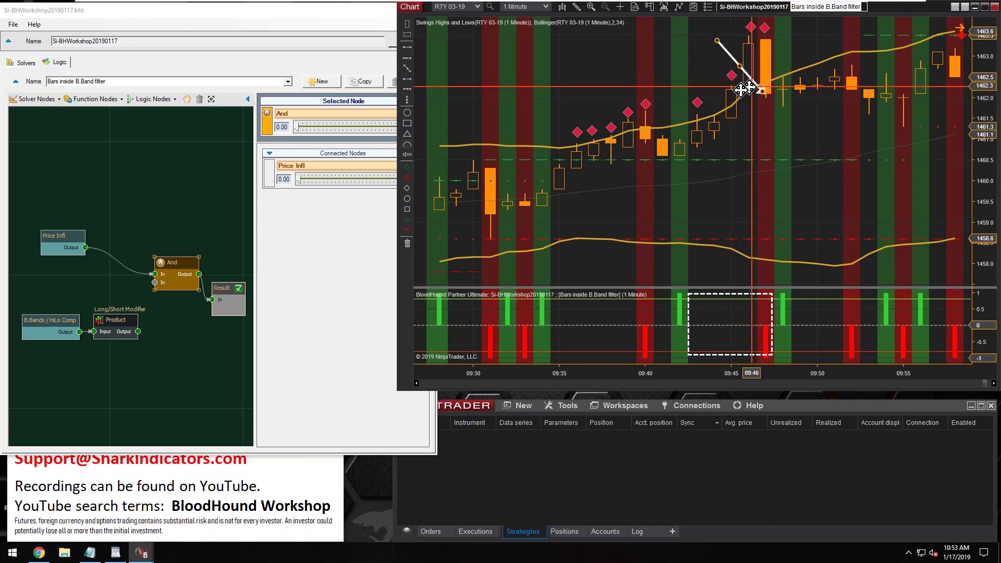
# Step: Move B.Bands / HiLo Comp and Product together, then connect Product to And's second input
pyautogui.click(127, 365)
pyautogui.moveTo(128, 364); pyautogui.dragTo(22, 314)
pyautogui.moveTo(108, 320); pyautogui.dragTo(99, 307)
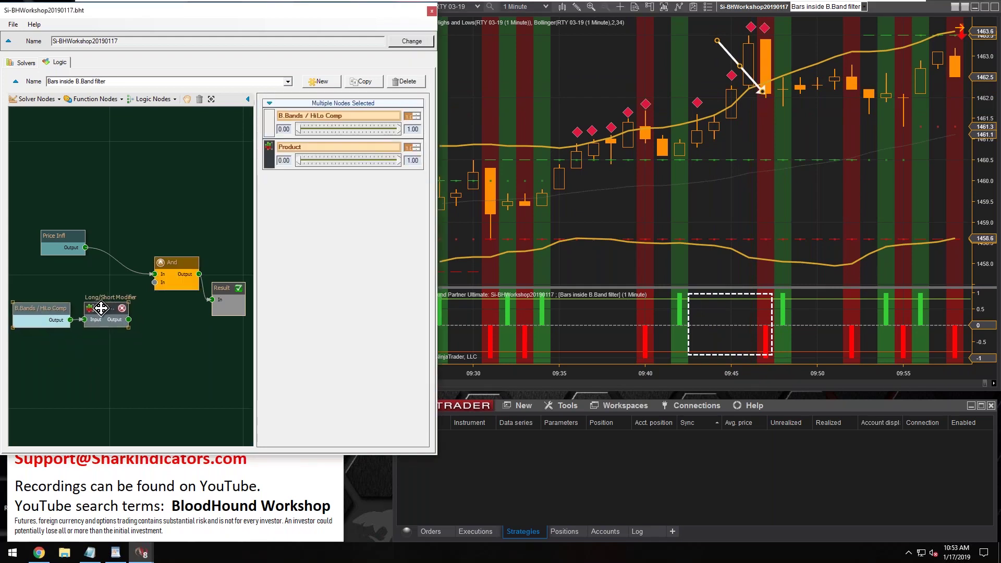
pyautogui.click(179, 346)
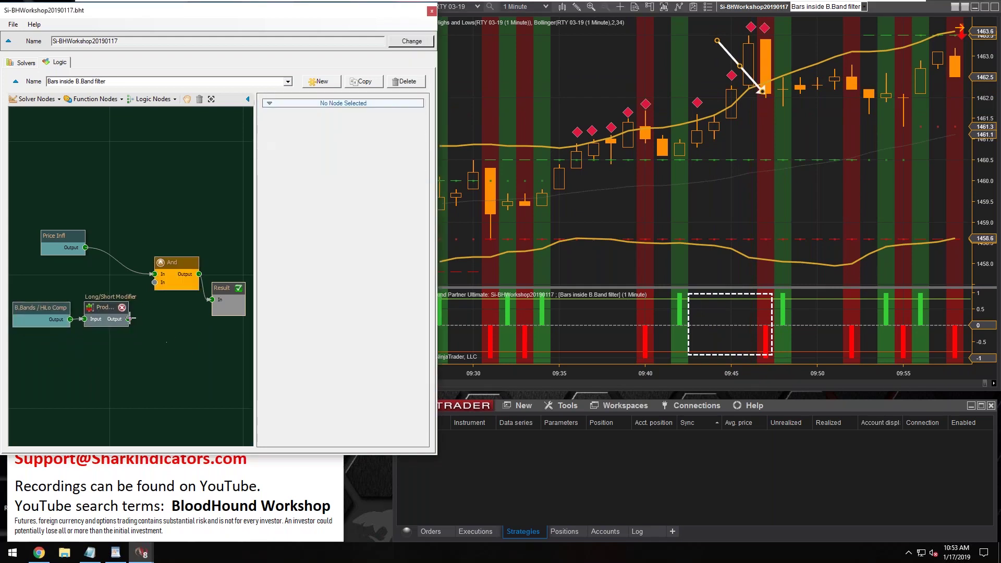
pyautogui.moveTo(129, 318); pyautogui.dragTo(154, 282)
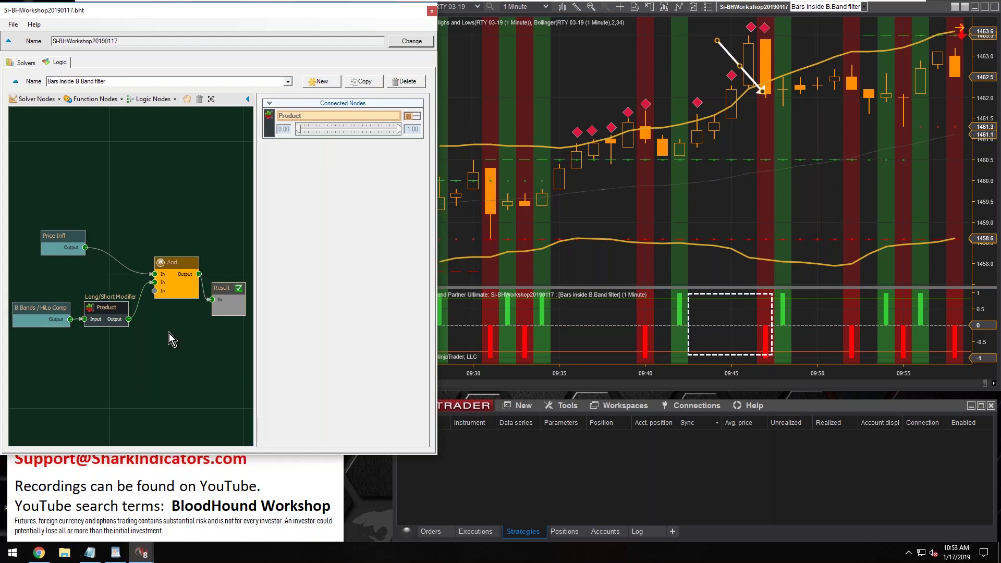
# Step: Reposition the white arrow near the 10:08 lower-band bar and wire Price Infl directly into Result
pyautogui.click(739, 131)
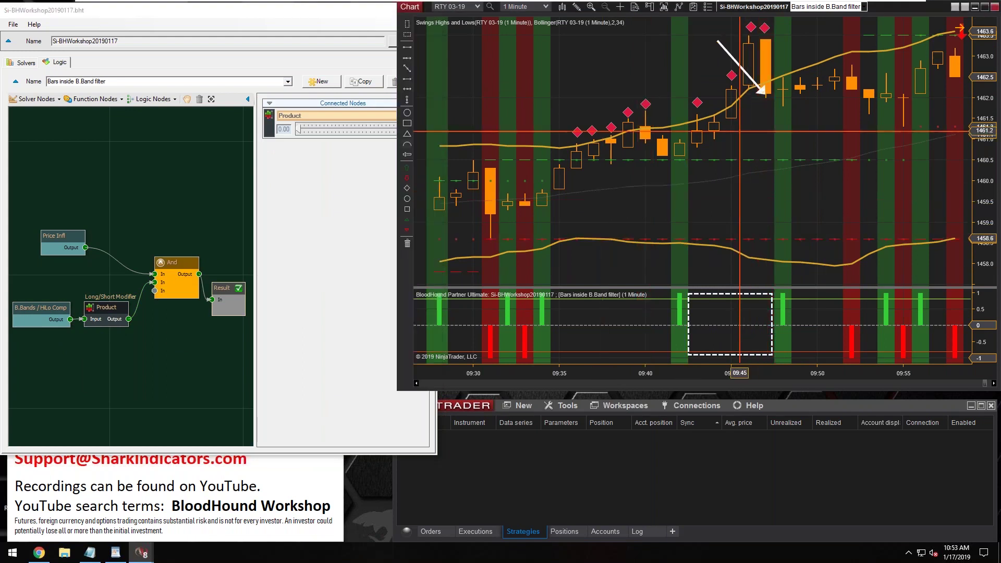
pyautogui.click(729, 64)
pyautogui.moveTo(729, 64)
pyautogui.mouseDown()
pyautogui.moveTo(620, 85)
pyautogui.moveTo(613, 99)
pyautogui.moveTo(642, 98)
pyautogui.moveTo(737, 58)
pyautogui.moveTo(733, 101)
pyautogui.moveTo(737, 58)
pyautogui.moveTo(736, 72)
pyautogui.mouseUp()
pyautogui.scroll(-6, 880, 183)
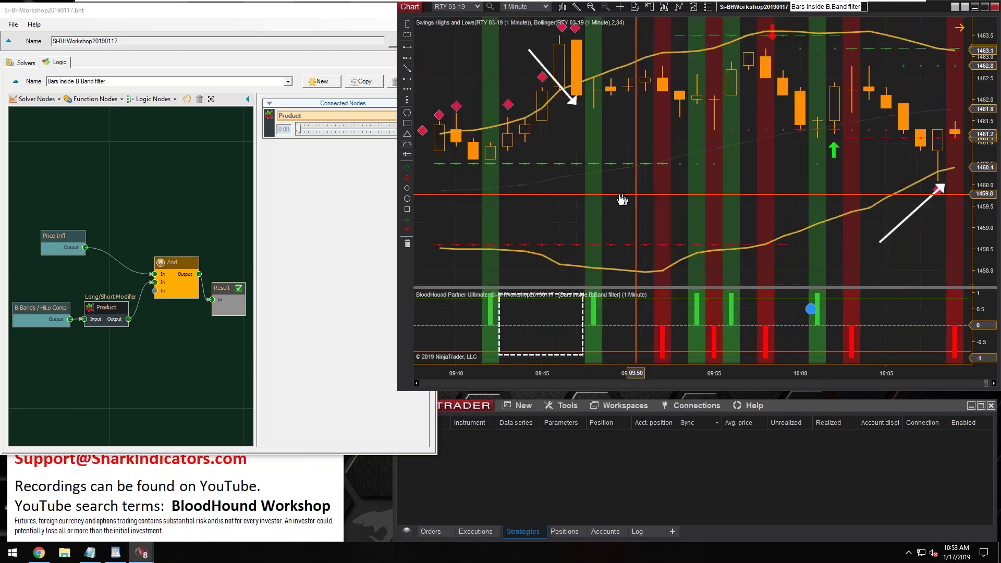
pyautogui.scroll(-8, 880, 184)
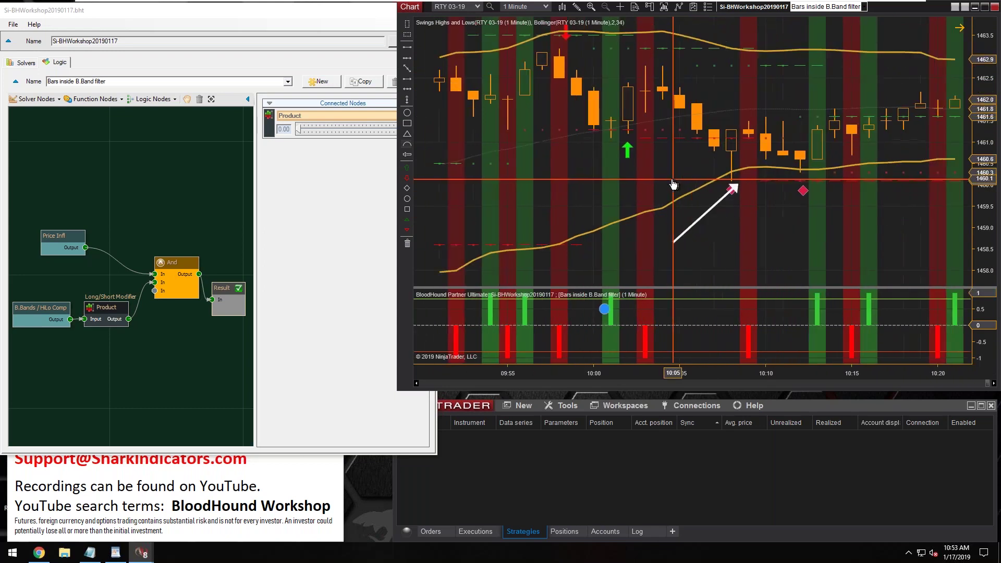
pyautogui.click(720, 197)
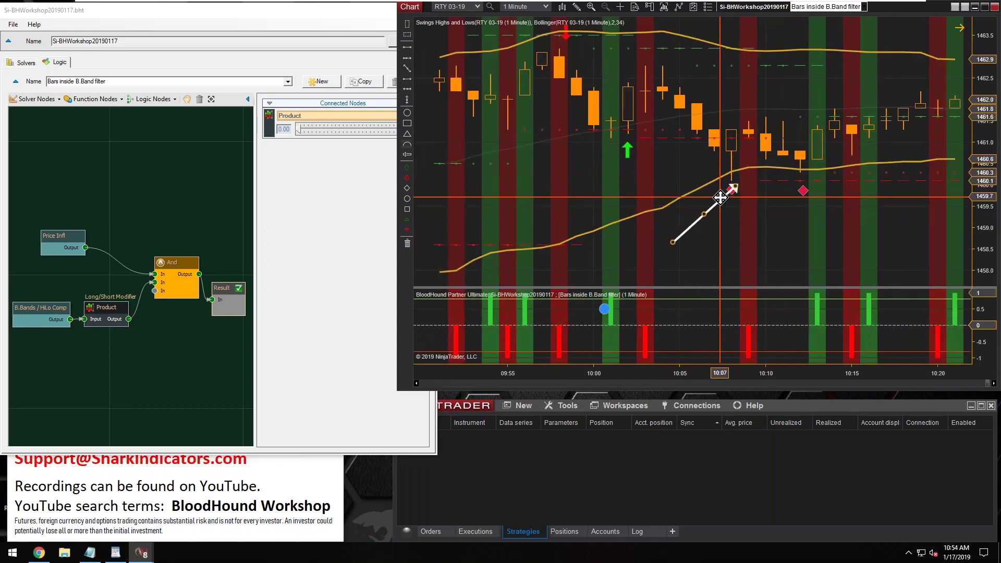
pyautogui.moveTo(720, 196)
pyautogui.mouseDown()
pyautogui.moveTo(705, 205)
pyautogui.moveTo(715, 207)
pyautogui.moveTo(708, 187)
pyautogui.moveTo(712, 209)
pyautogui.mouseUp()
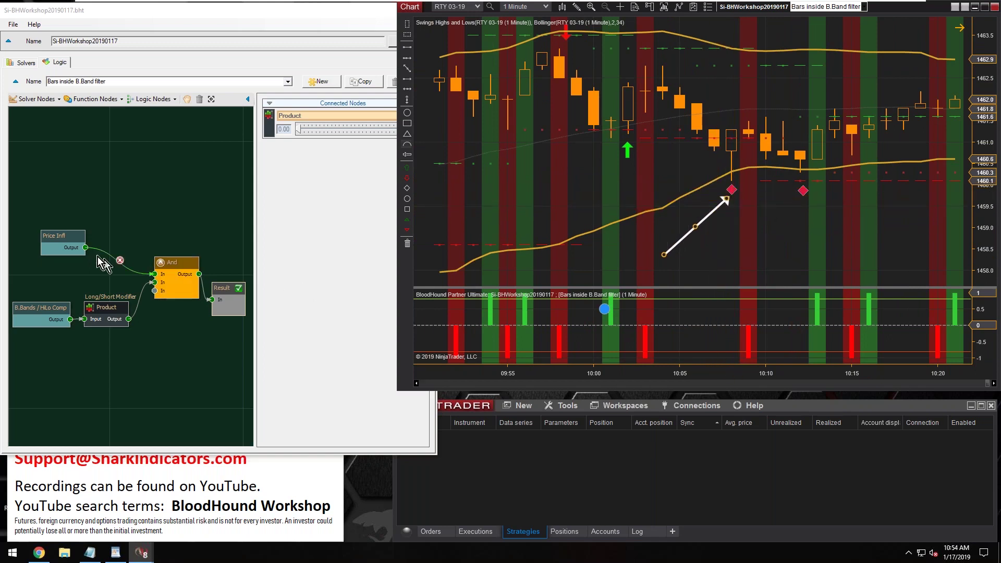
pyautogui.moveTo(86, 251); pyautogui.dragTo(207, 209)
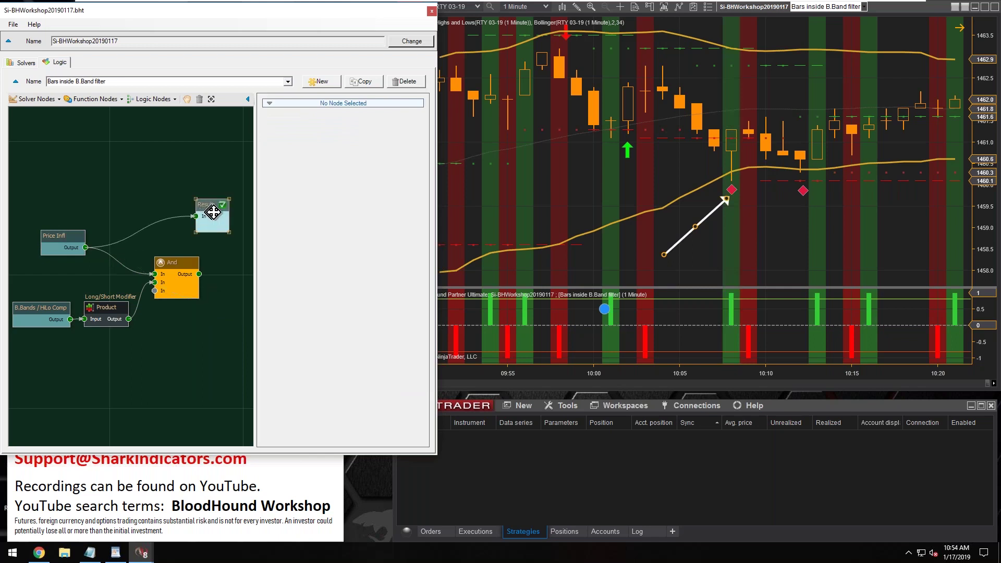
# Step: Raise the white chart arrow and reconnect the And node's output to Result
pyautogui.click(706, 211)
pyautogui.moveTo(706, 210)
pyautogui.mouseDown()
pyautogui.moveTo(703, 188)
pyautogui.moveTo(708, 218)
pyautogui.mouseUp()
pyautogui.moveTo(200, 273); pyautogui.dragTo(227, 267)
pyautogui.moveTo(710, 221)
pyautogui.mouseDown()
pyautogui.moveTo(714, 205)
pyautogui.moveTo(713, 218)
pyautogui.mouseUp()
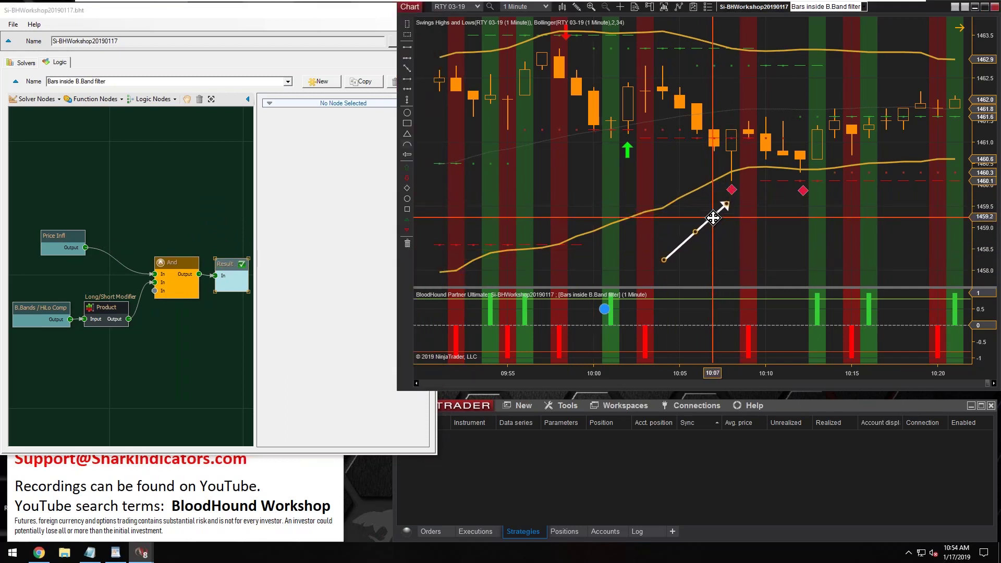
# Step: Rename the And node 'Filtered Signals' and nudge it left
pyautogui.click(290, 347)
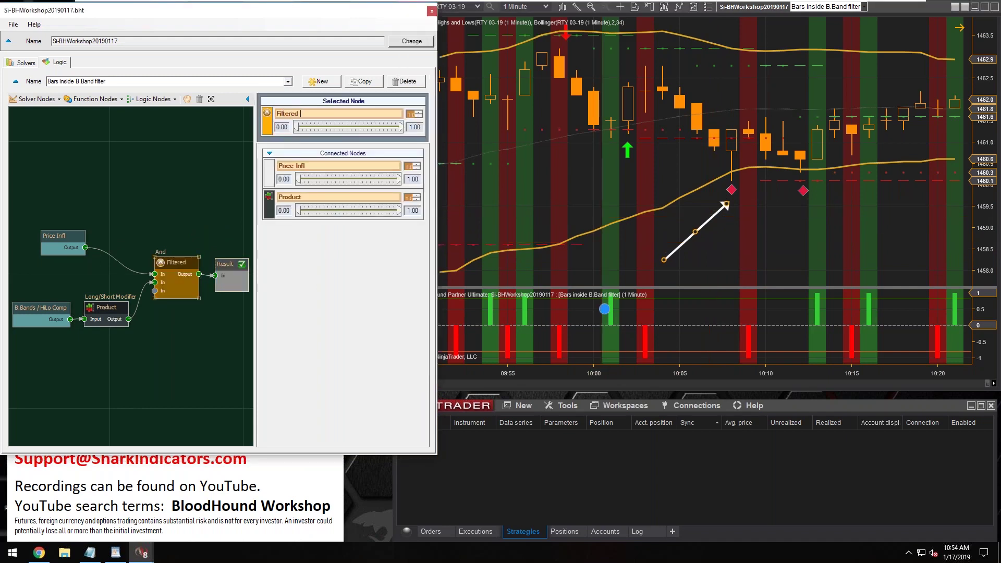
pyautogui.write('s')
pyautogui.click(174, 327)
pyautogui.moveTo(179, 265); pyautogui.dragTo(170, 268)
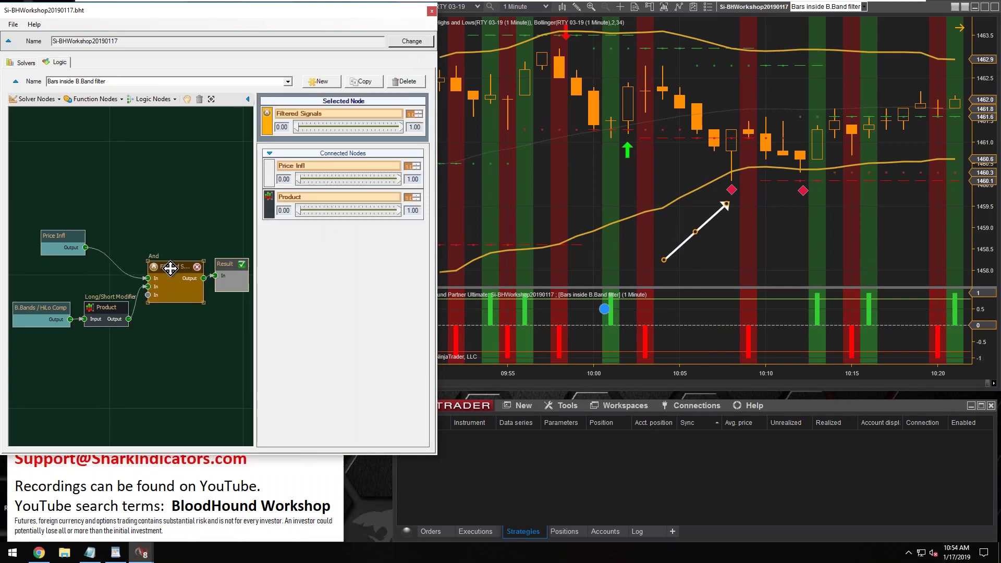